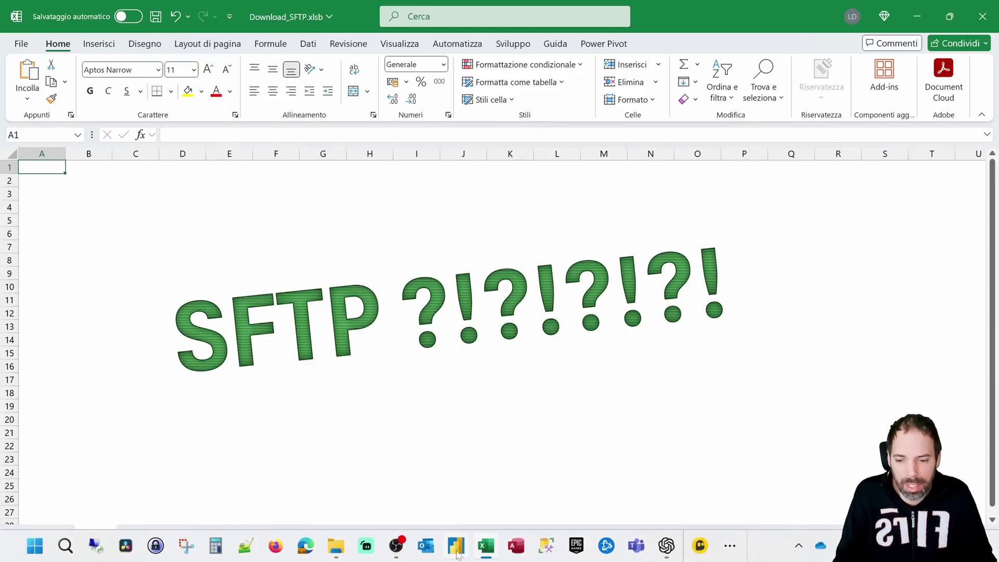
# Search Google for 'winscp' in Microsoft Edge
pyautogui.click(305, 545)
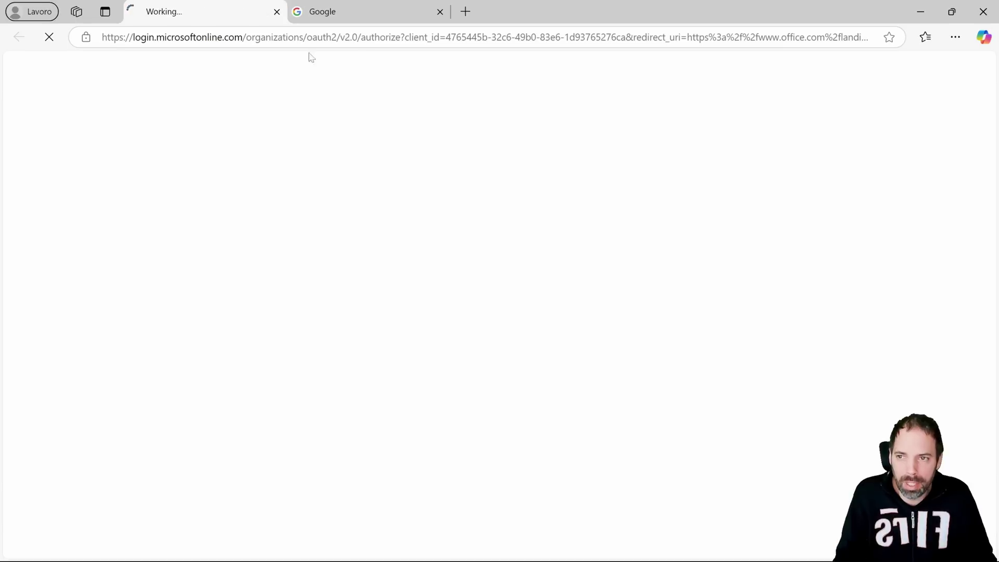
pyautogui.click(276, 11)
pyautogui.click(380, 223)
pyautogui.write('w')
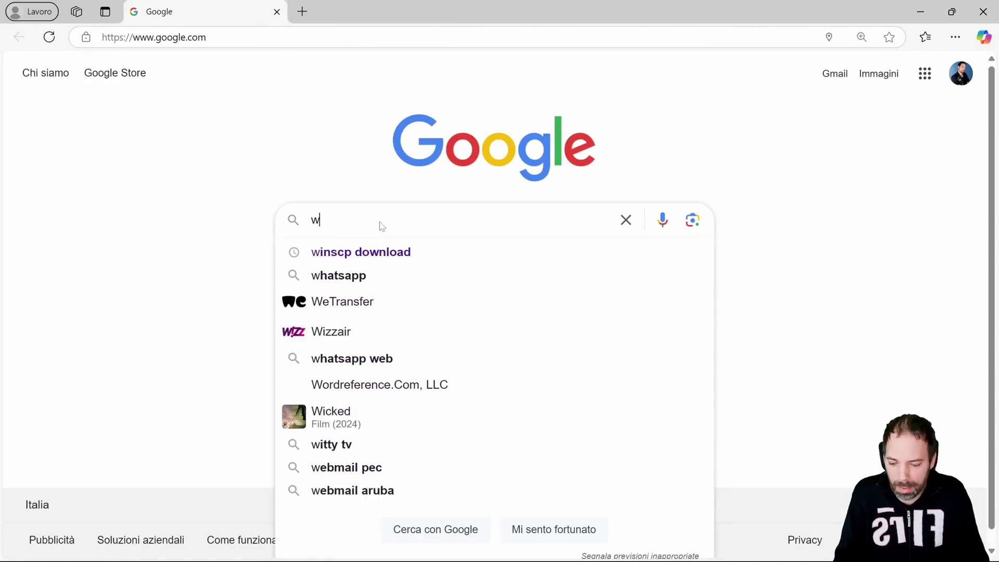
pyautogui.write('inscp')
pyautogui.press('BackSpace')
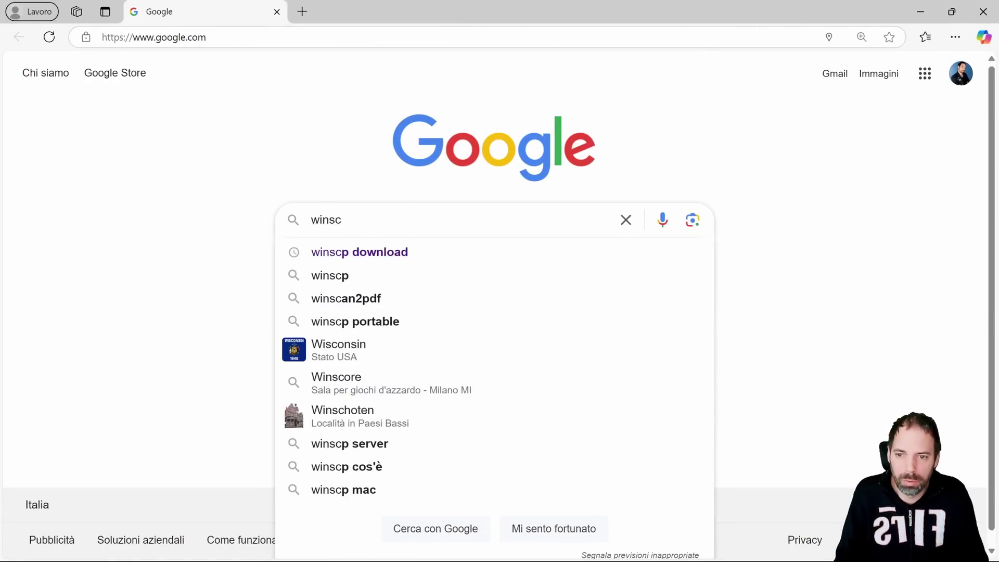
pyautogui.write('p')
pyautogui.press('Return')
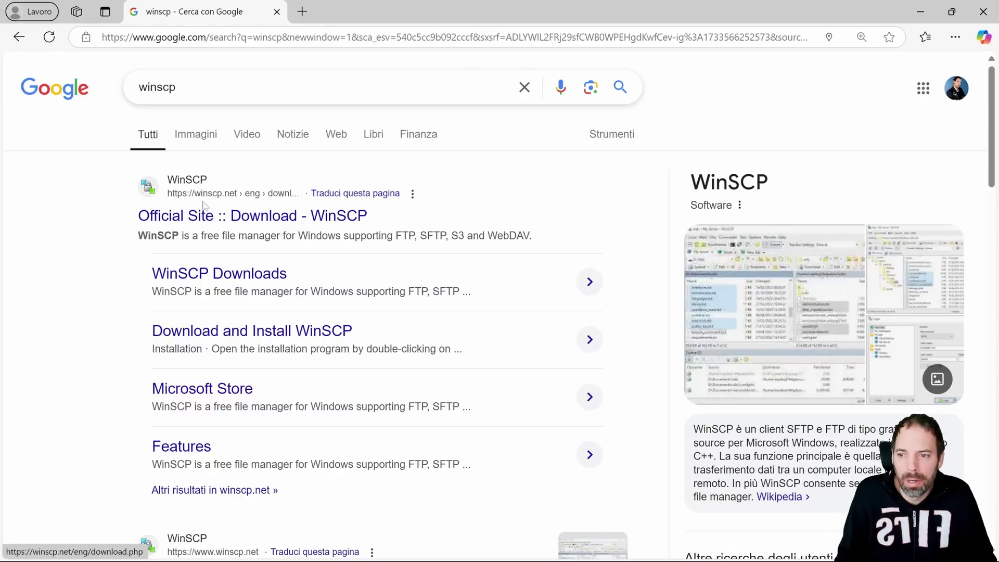
# Open the official WinSCP download page and scroll to the Download WinSCP 6.3.6 button
pyautogui.click(229, 215)
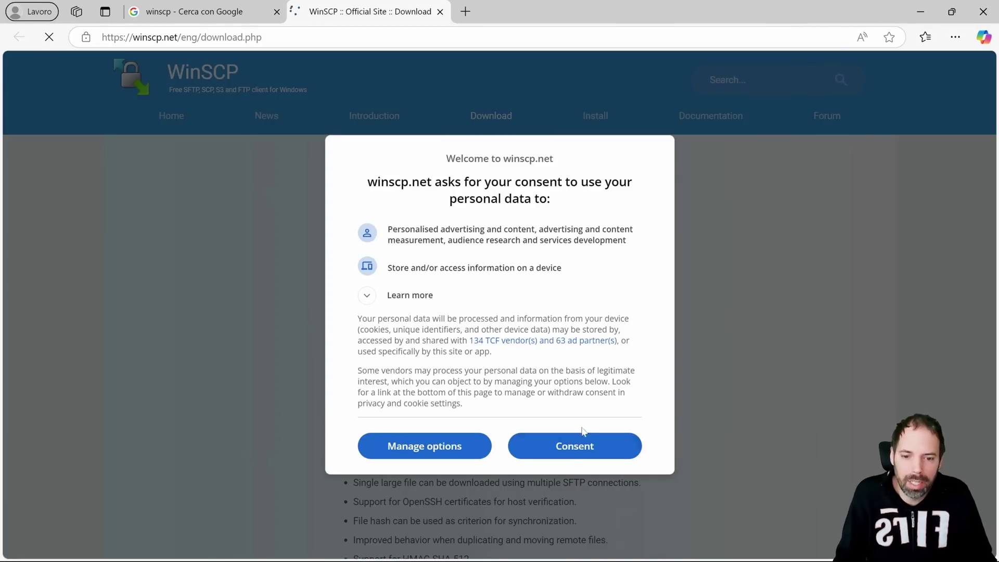
pyautogui.click(581, 441)
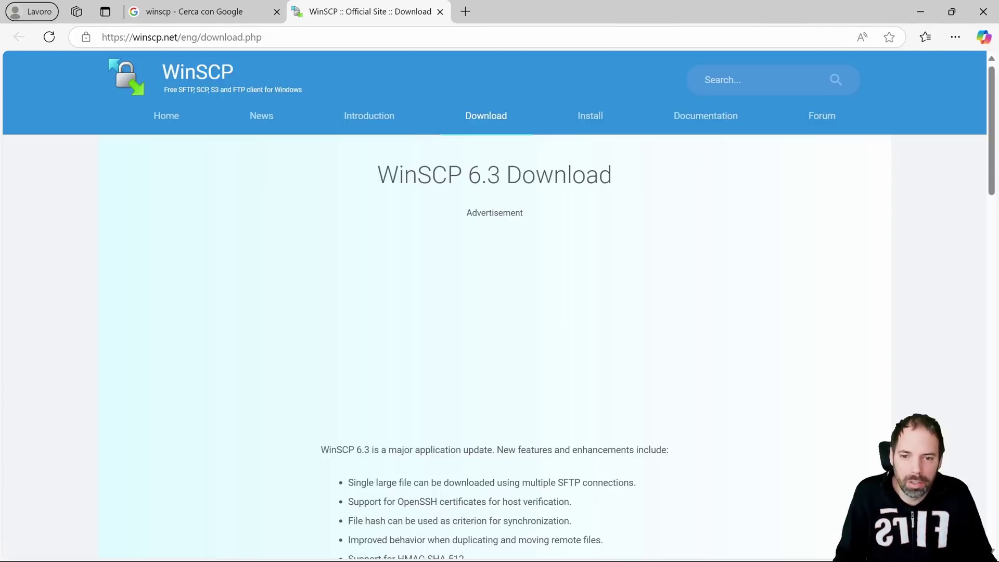
pyautogui.click(472, 119)
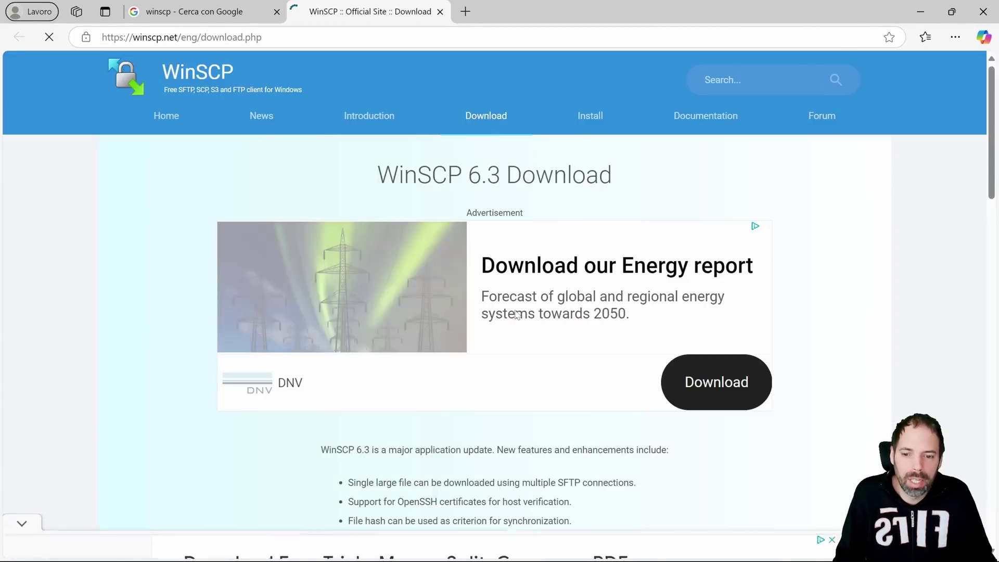
pyautogui.scroll(-2, 411, 330)
pyautogui.scroll(-6, 442, 295)
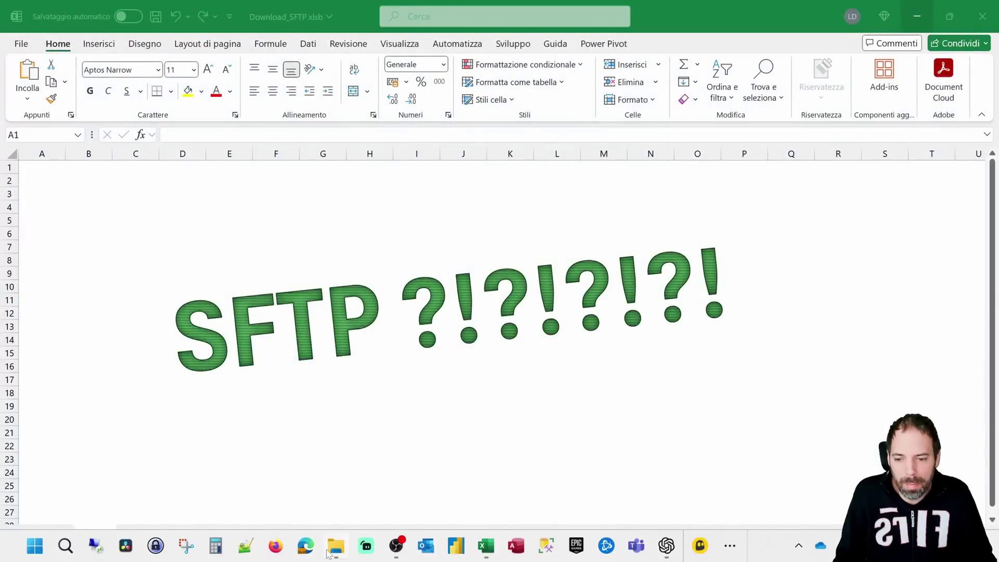
# Run WinSCP-6.3.5-Setup.exe and install it for all users with Tipica setup and the Commander interface
pyautogui.click(328, 550)
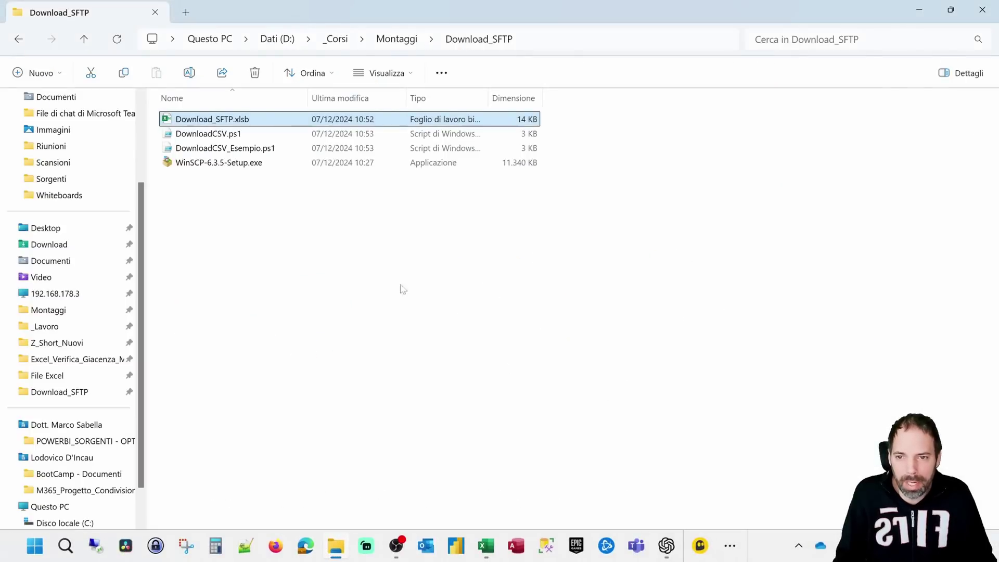
pyautogui.click(209, 166)
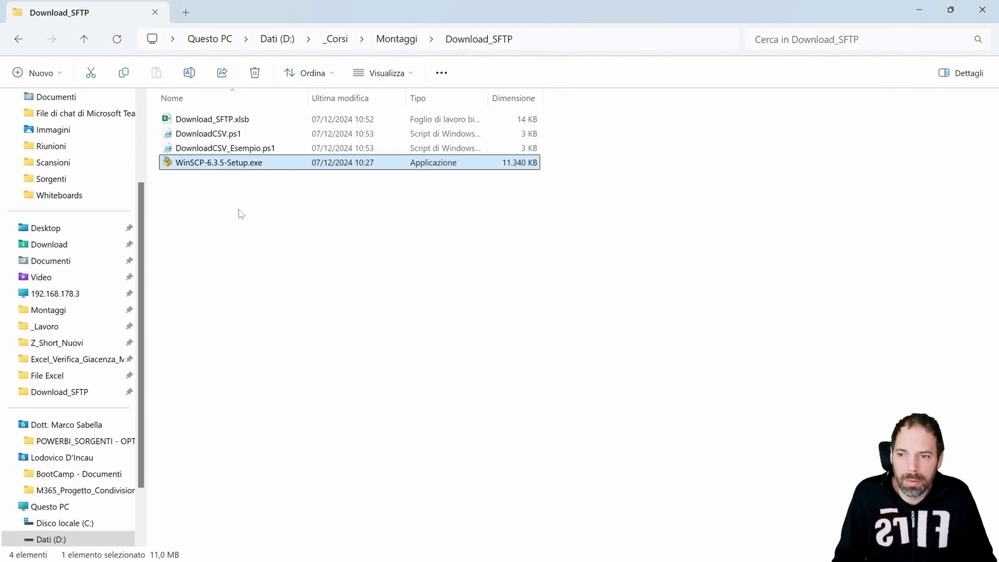
pyautogui.doubleClick(219, 170)
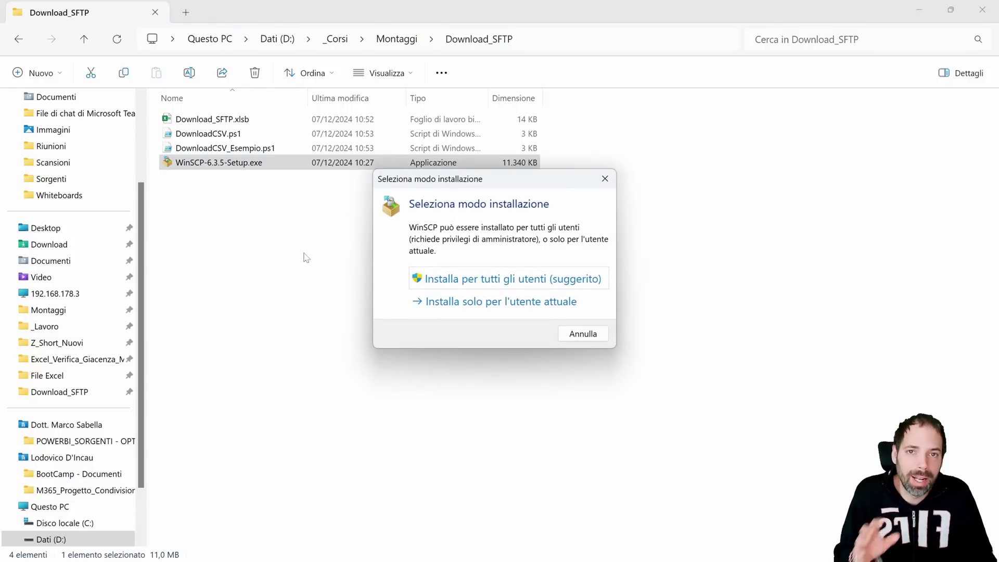
pyautogui.click(475, 281)
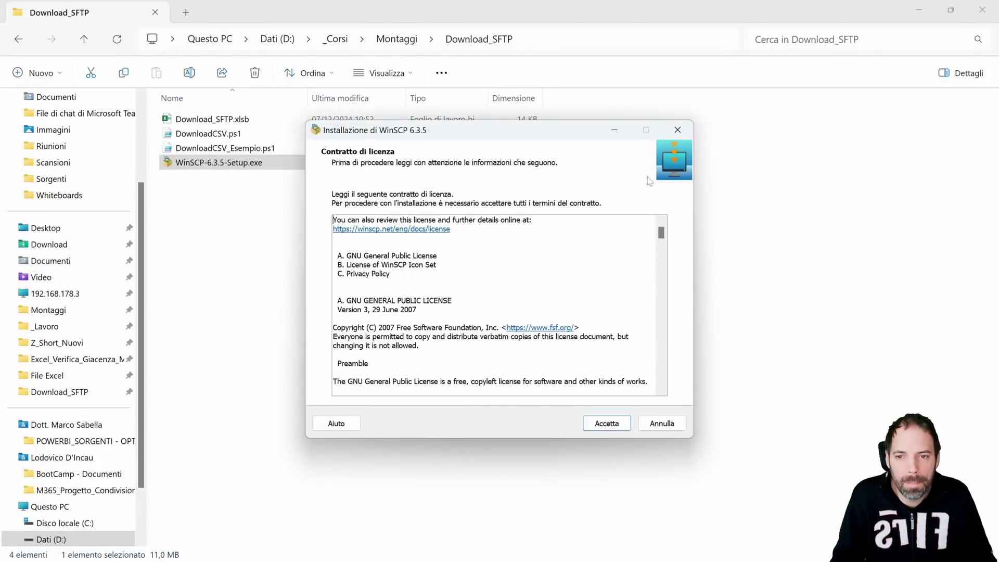
pyautogui.click(607, 424)
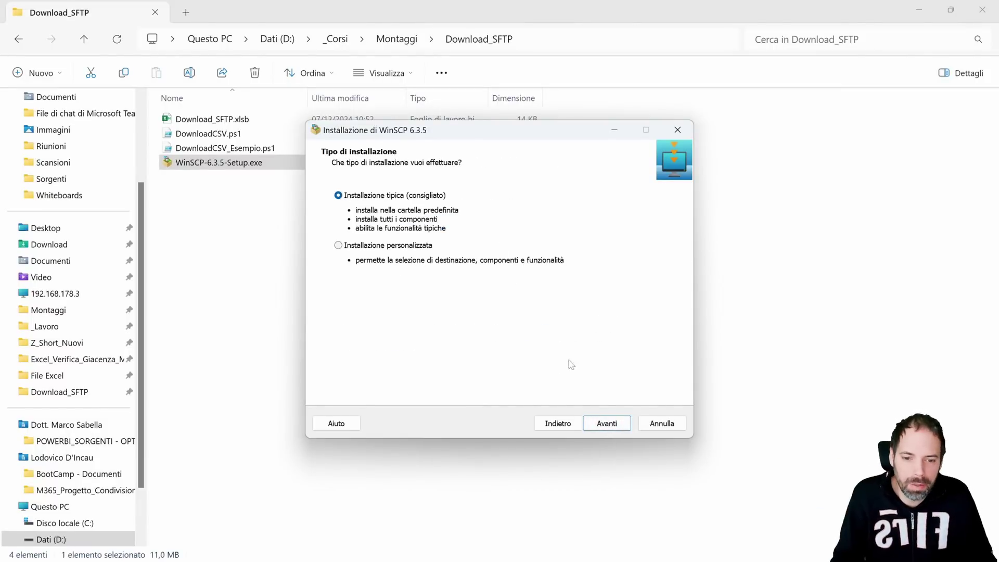
pyautogui.click(607, 424)
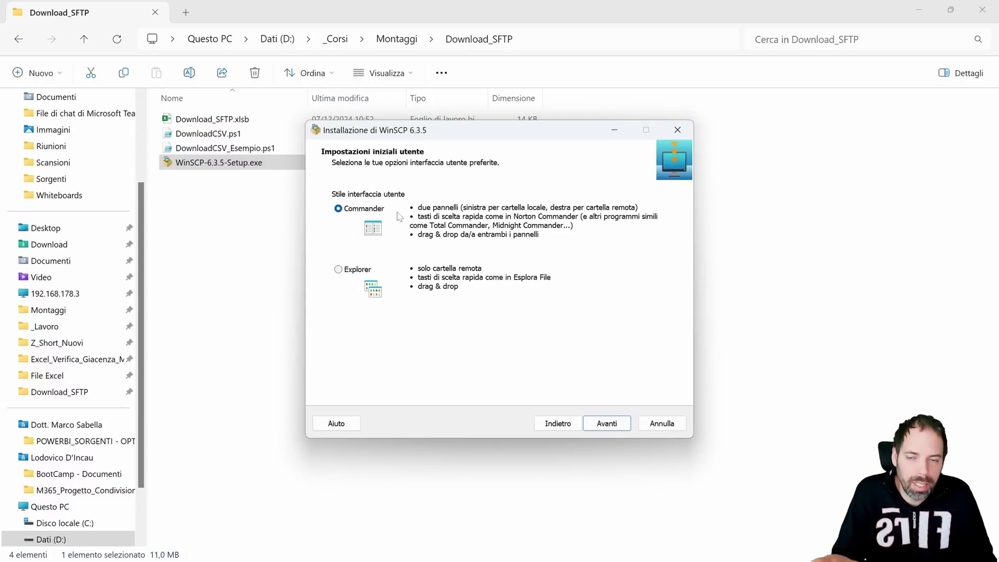
pyautogui.click(606, 423)
pyautogui.click(609, 426)
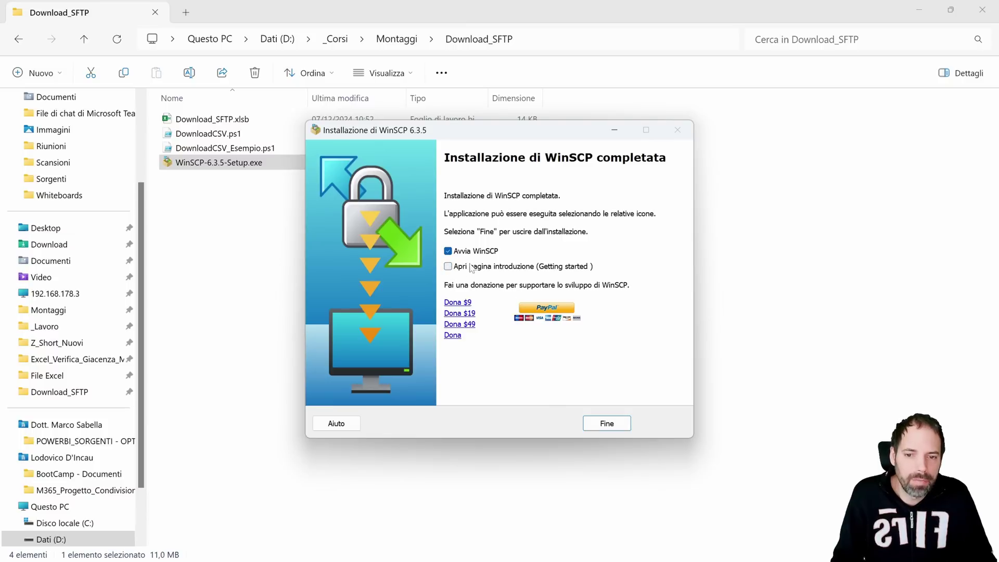
pyautogui.click(608, 424)
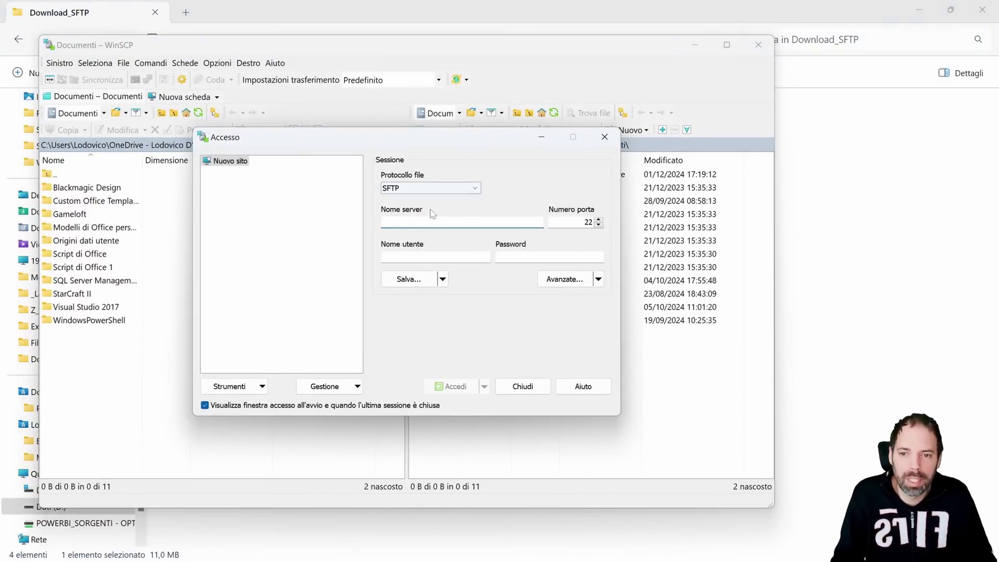
# Enter server name sftp.dominio.com plus a sample user name and password in the login dialog
pyautogui.write('sgt')
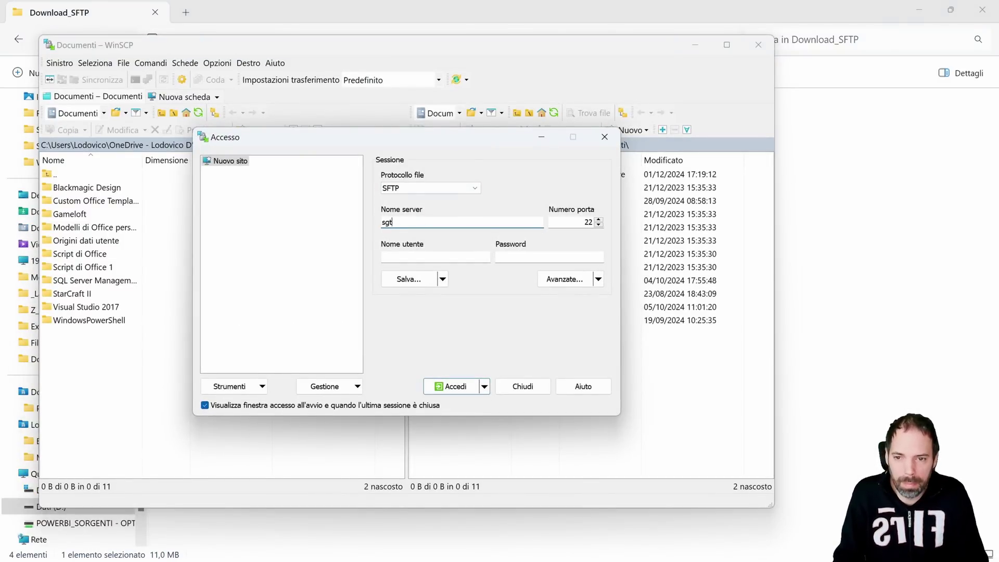
pyautogui.press('BackSpace')
pyautogui.press('BackSpace')
pyautogui.press('BackSpace')
pyautogui.write('sftp.dominio.com')
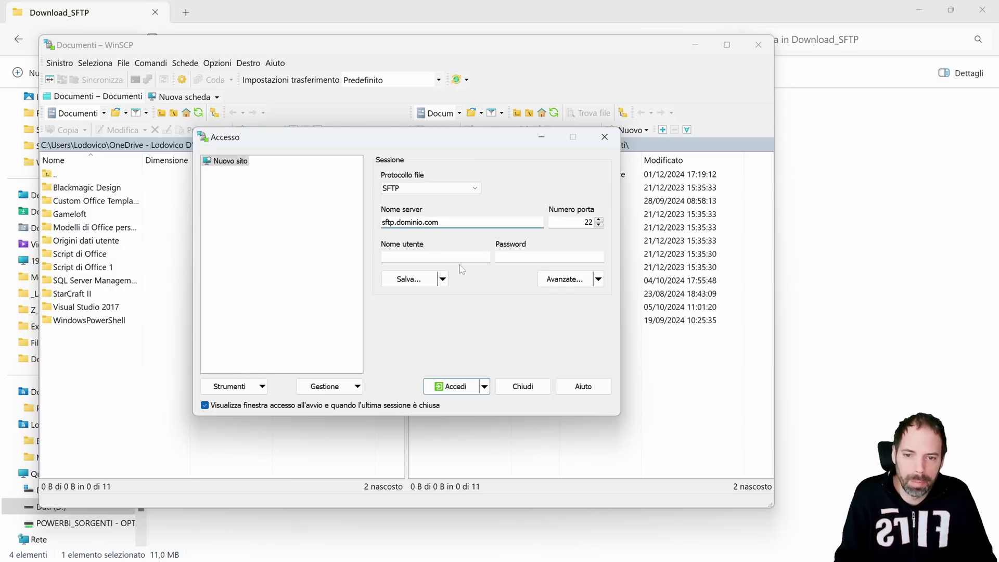
pyautogui.click(447, 257)
pyautogui.write('asd')
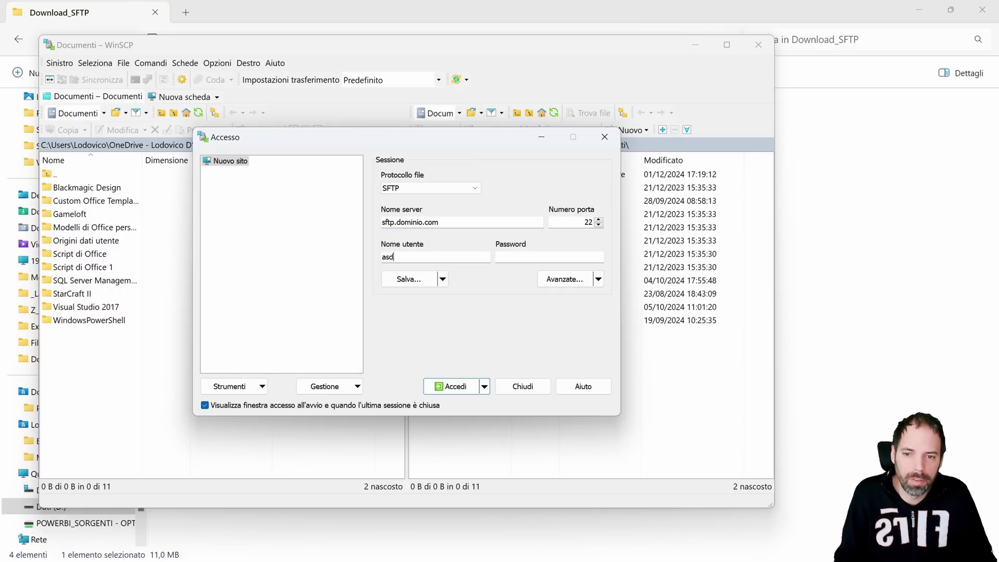
pyautogui.write('fasd')
pyautogui.press('Tab')
pyautogui.write('asdf')
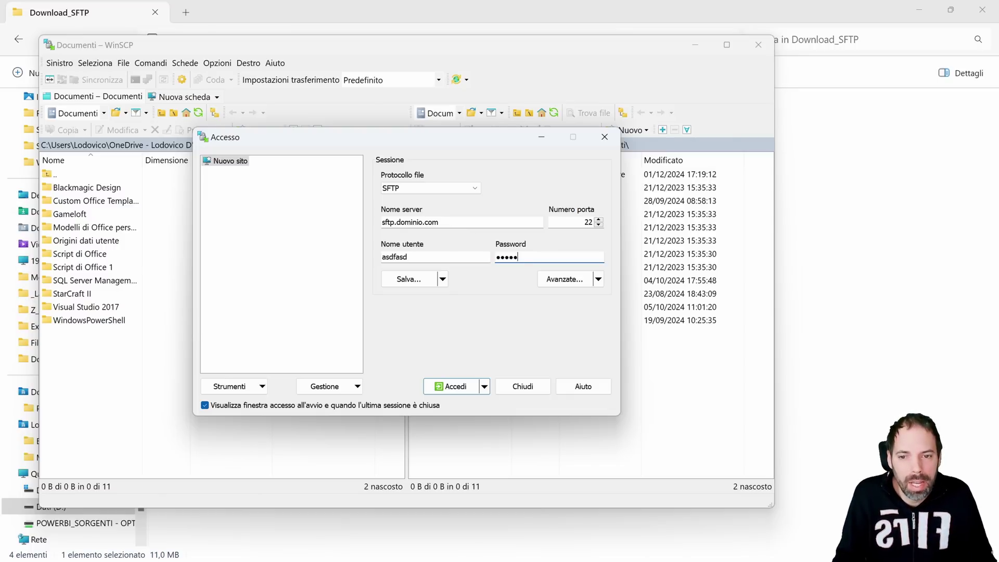
# Step through the fields to port number 22, then close the login dialog without connecting
pyautogui.doubleClick(411, 222)
pyautogui.press('Tab')
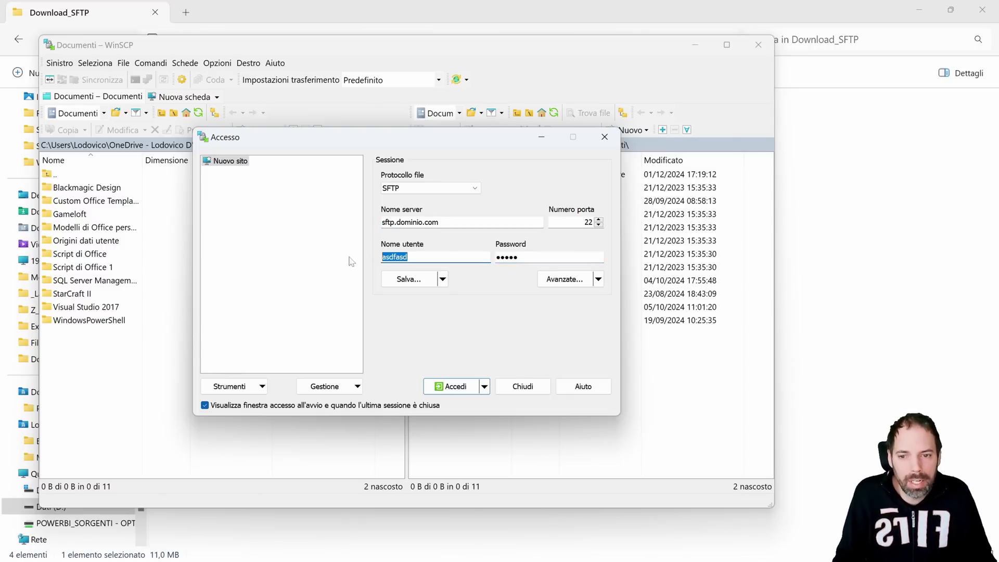
pyautogui.press('Tab')
pyautogui.hotkey('shift', 'Tab')
pyautogui.hotkey('shift', 'Tab')
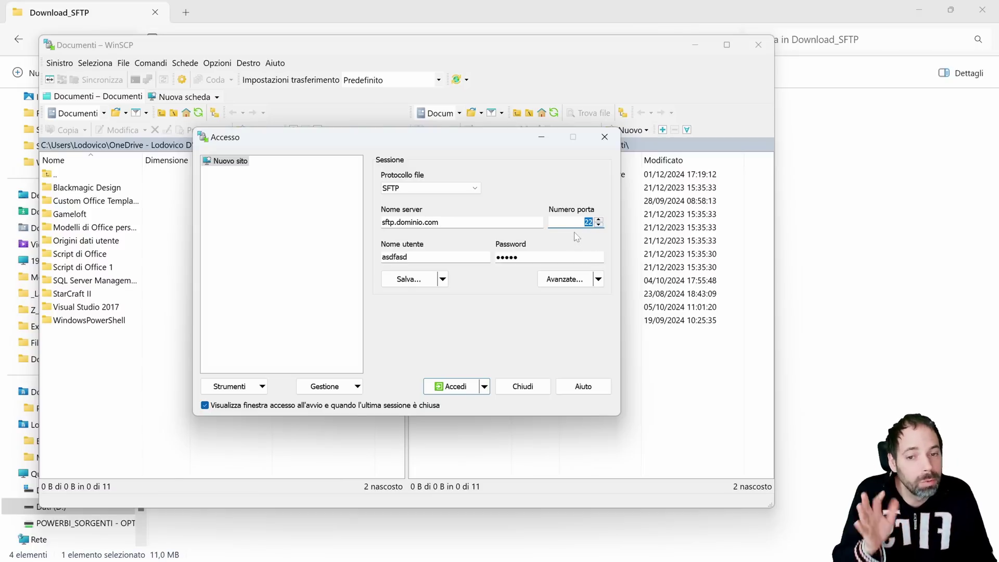
pyautogui.moveTo(481, 140); pyautogui.dragTo(490, 117)
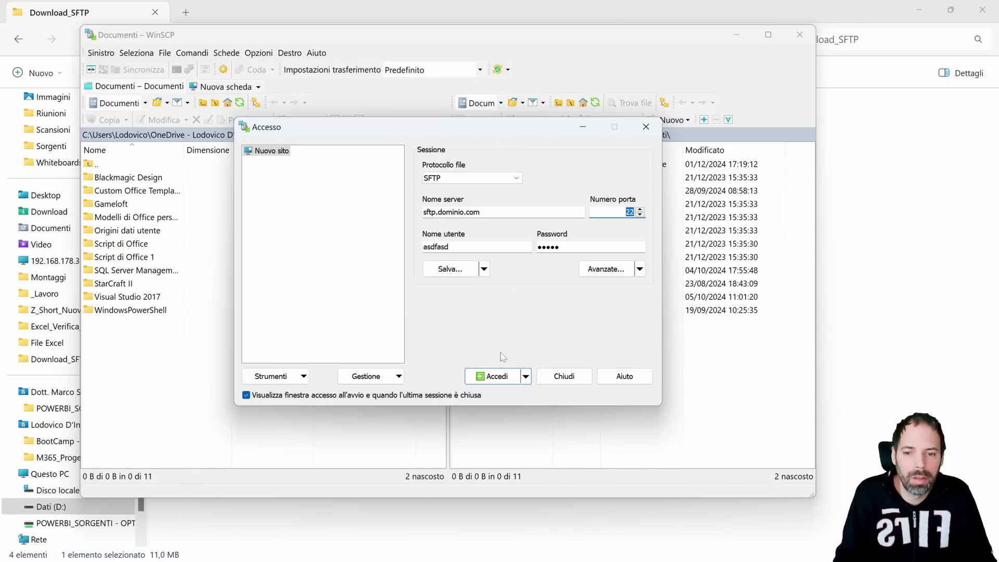
pyautogui.click(564, 376)
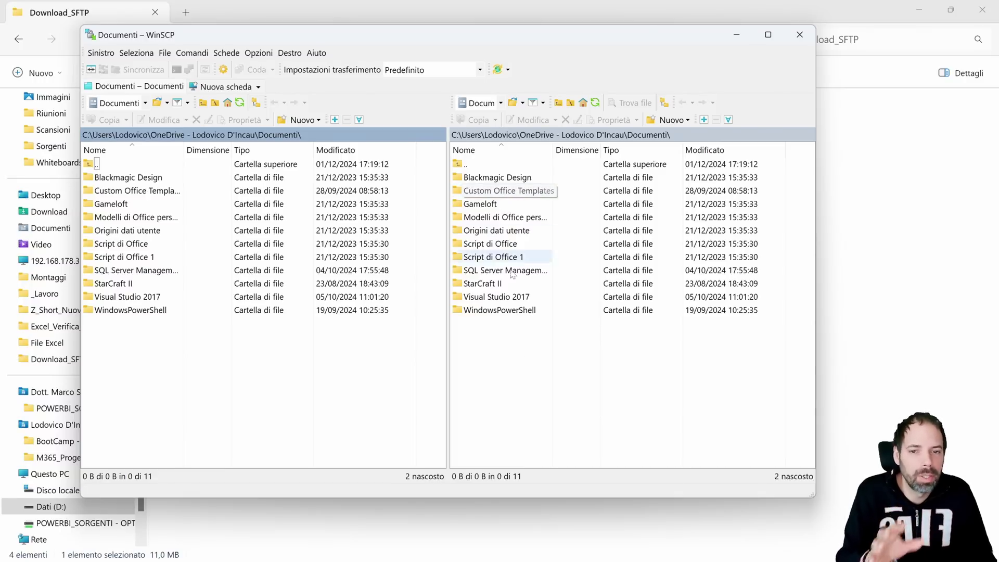
# Activate the right file panel and exit WinSCP
pyautogui.click(521, 404)
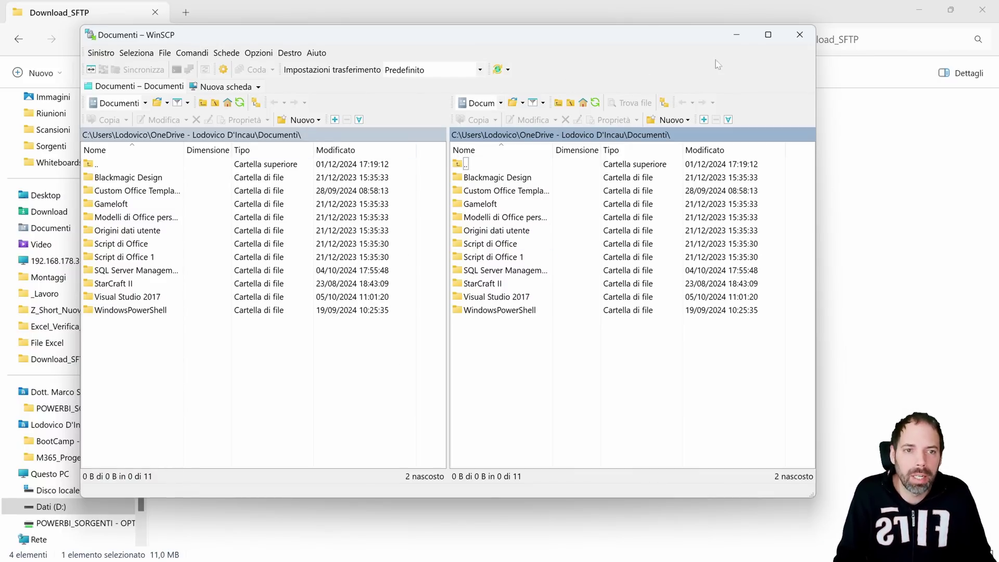
pyautogui.click(800, 34)
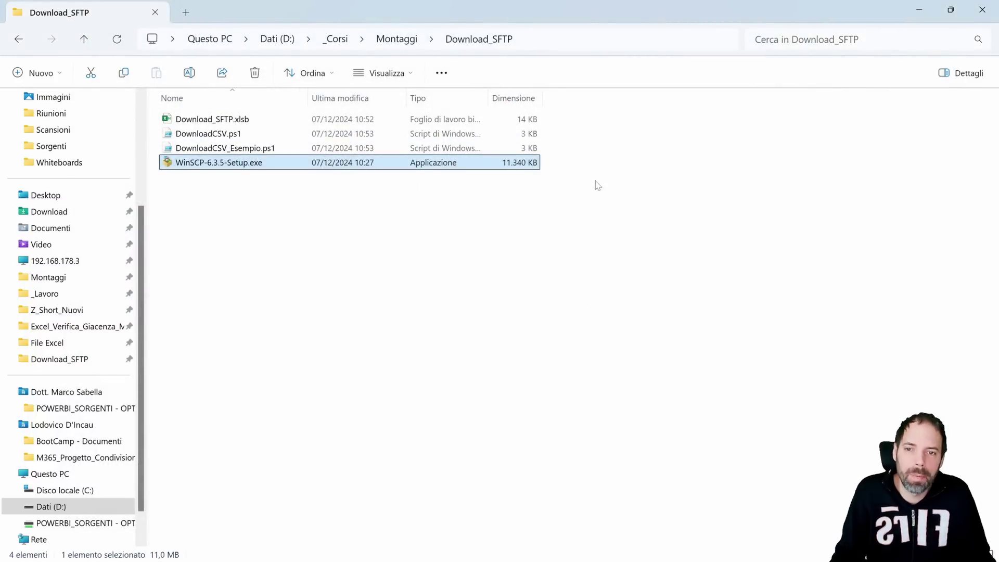
# Open Download_SFTP.xlsb from the Download_SFTP folder in Excel
pyautogui.click(333, 279)
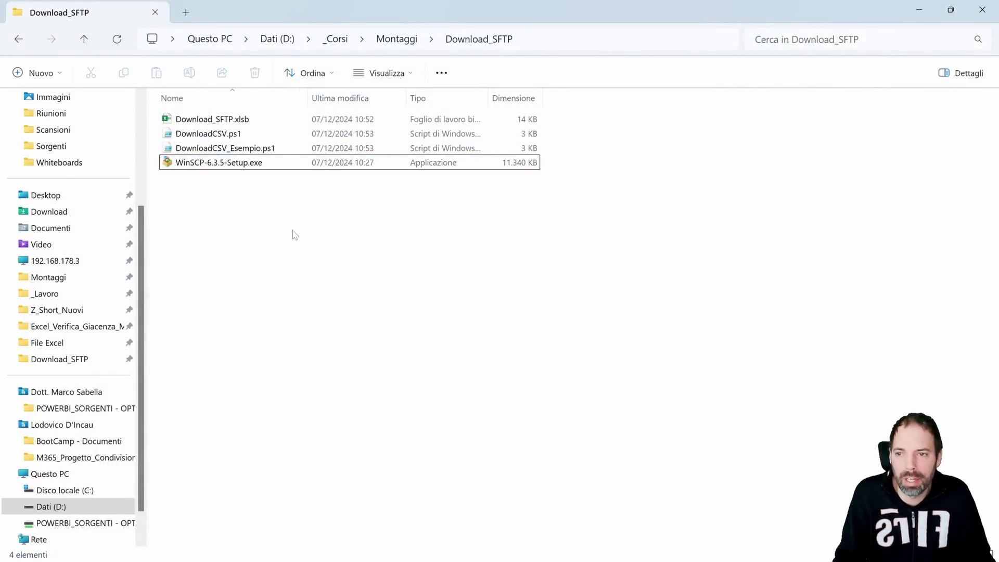
pyautogui.click(225, 150)
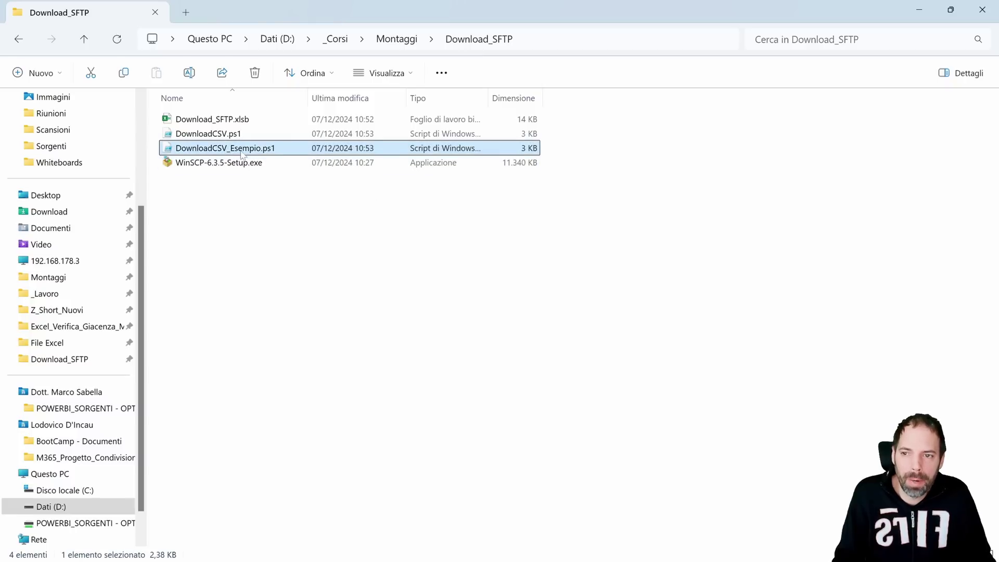
pyautogui.doubleClick(239, 119)
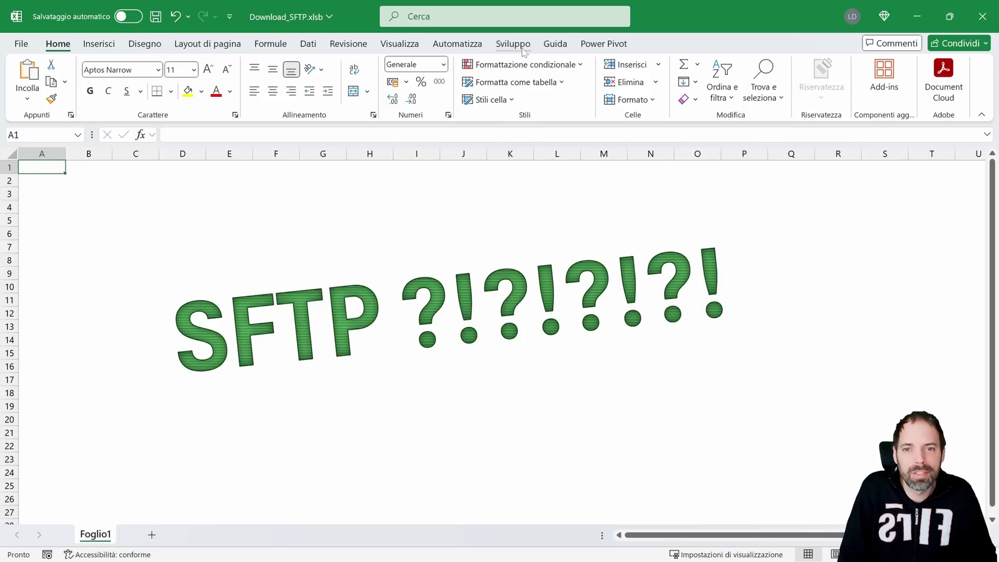
# Switch to the Sviluppo (Developer) ribbon tab
pyautogui.click(525, 52)
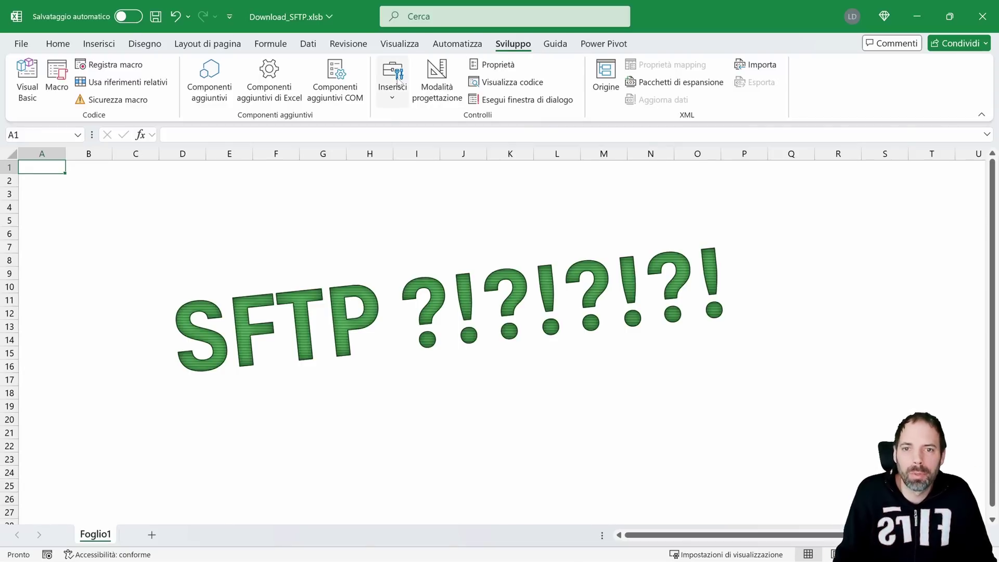
# Open the Visual Basic editor and highlight the function's variable declarations
pyautogui.click(28, 80)
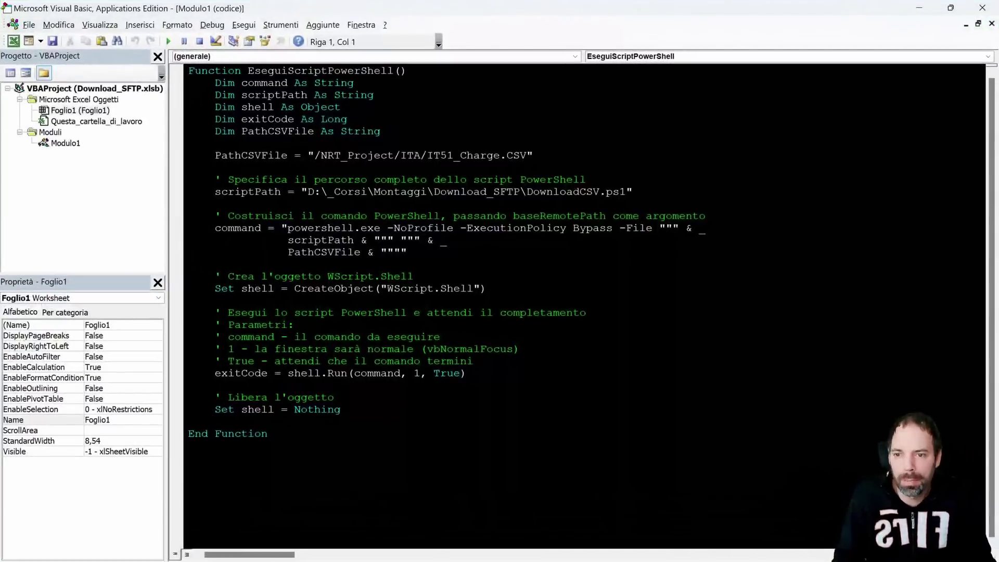
pyautogui.hotkey('shift', 'Up')
pyautogui.hotkey('shift', 'Up')
pyautogui.hotkey('shift', 'Up')
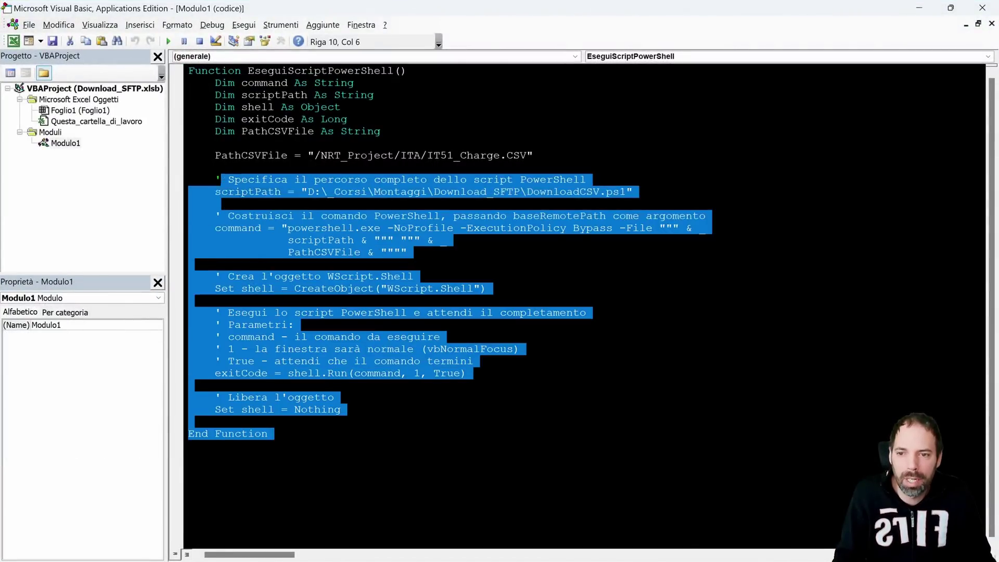
pyautogui.hotkey('shift', 'Up')
pyautogui.hotkey('shift', 'Up')
pyautogui.hotkey('shift', 'Up')
pyautogui.click(490, 121)
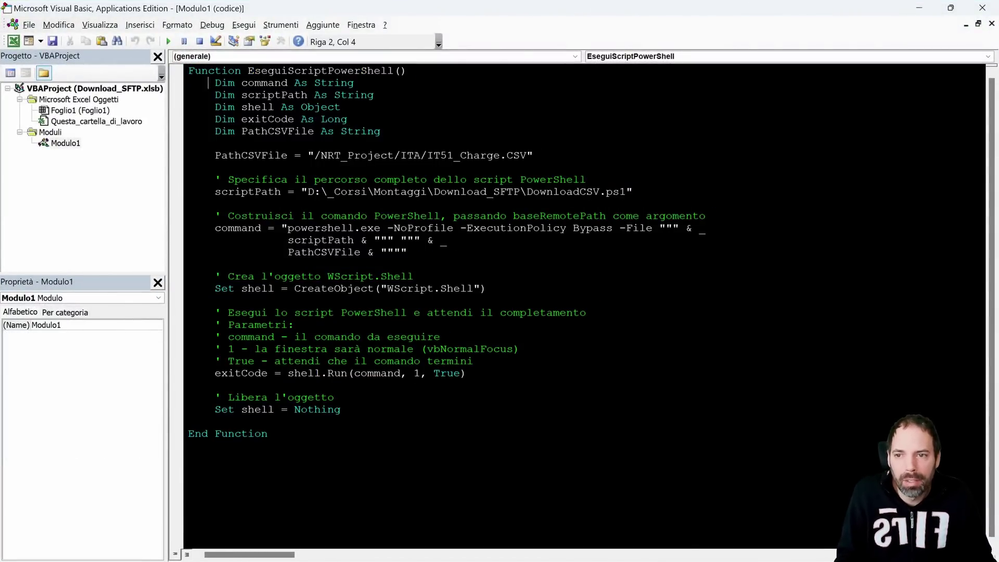
pyautogui.moveTo(208, 83); pyautogui.dragTo(373, 131)
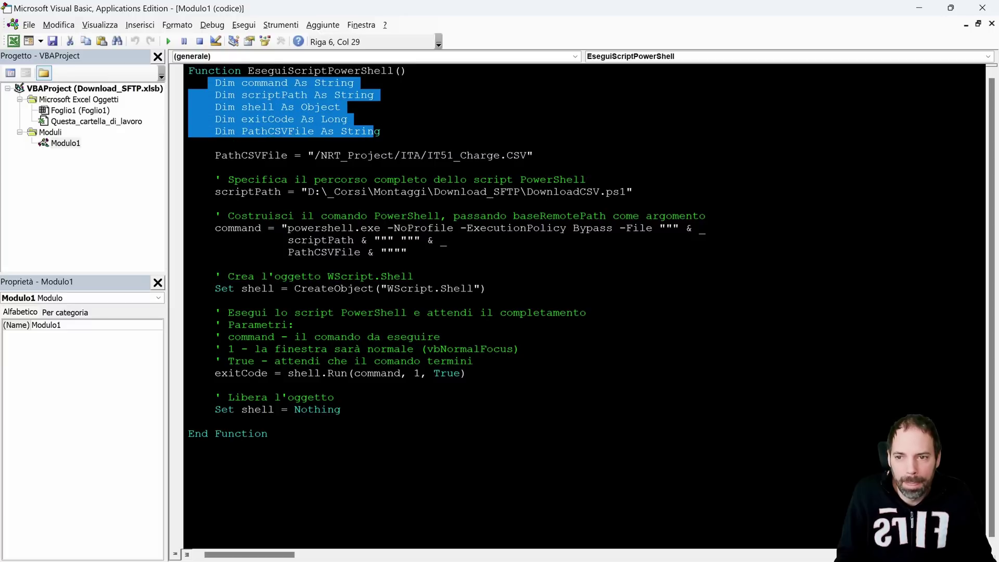
pyautogui.click(381, 131)
# Highlight the PathCSVFile assignment and its remote IT51_Charge.CSV path, undoing an accidental text move
pyautogui.moveTo(215, 155); pyautogui.dragTo(281, 155)
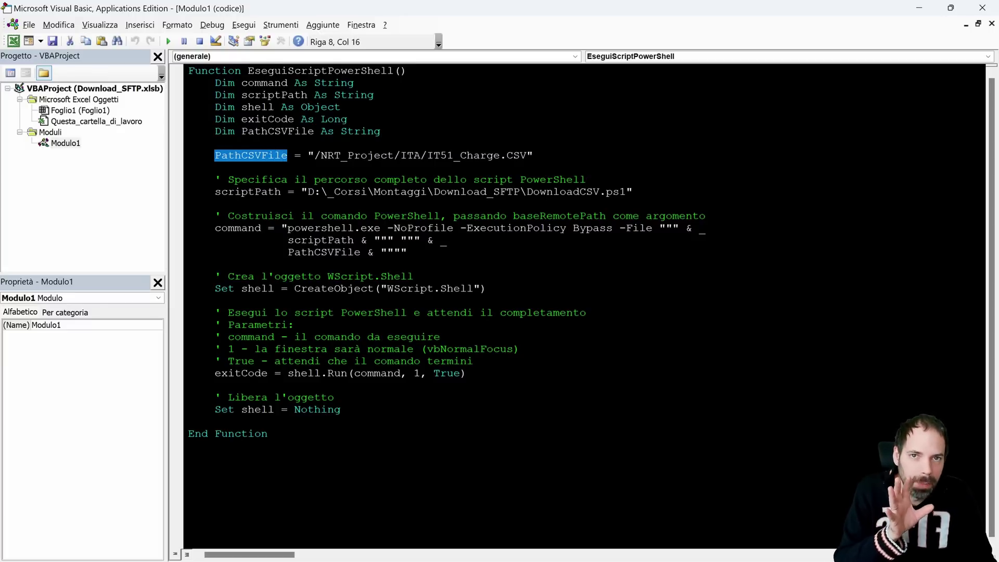
pyautogui.moveTo(314, 155); pyautogui.dragTo(506, 155)
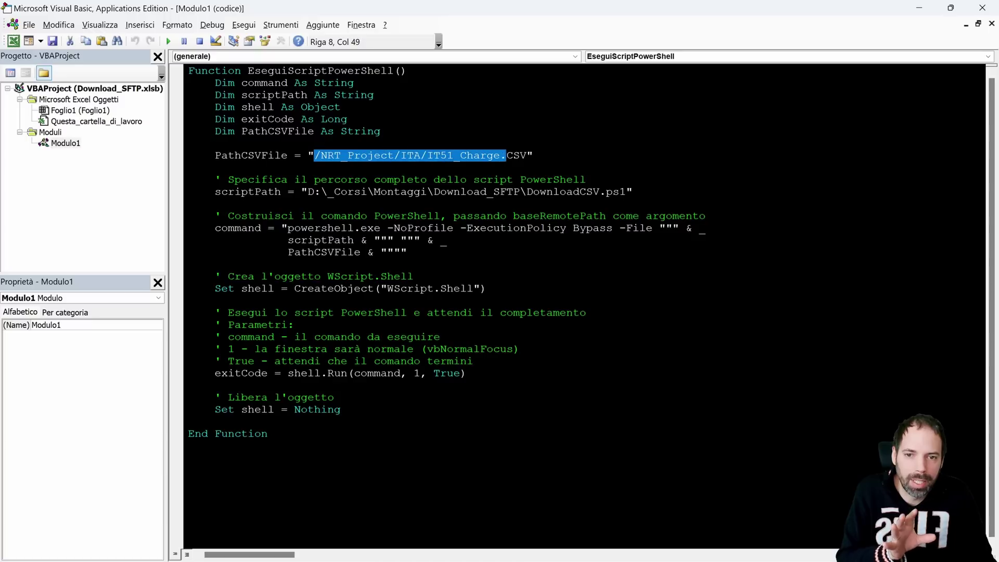
pyautogui.moveTo(314, 155); pyautogui.dragTo(421, 155)
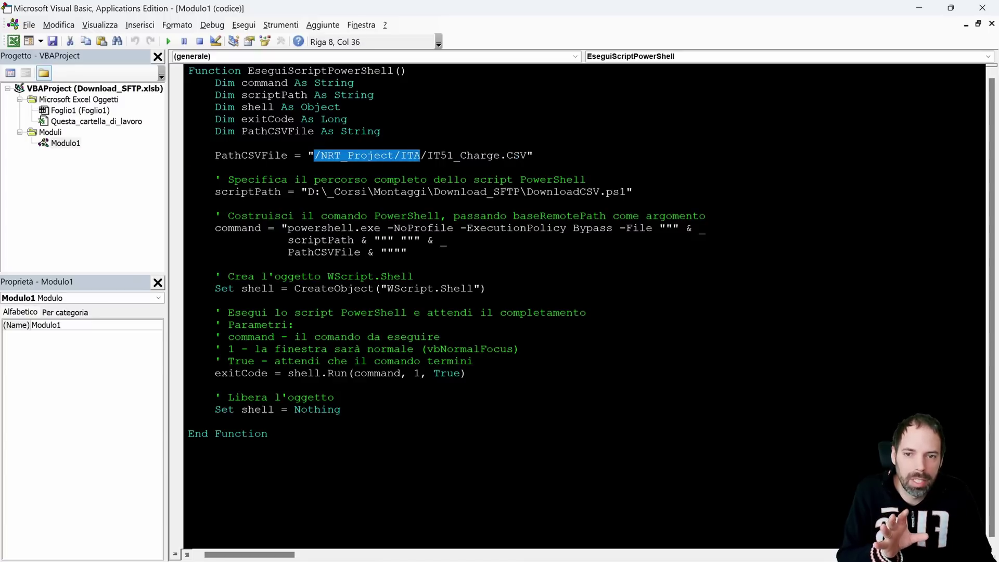
pyautogui.click(215, 166)
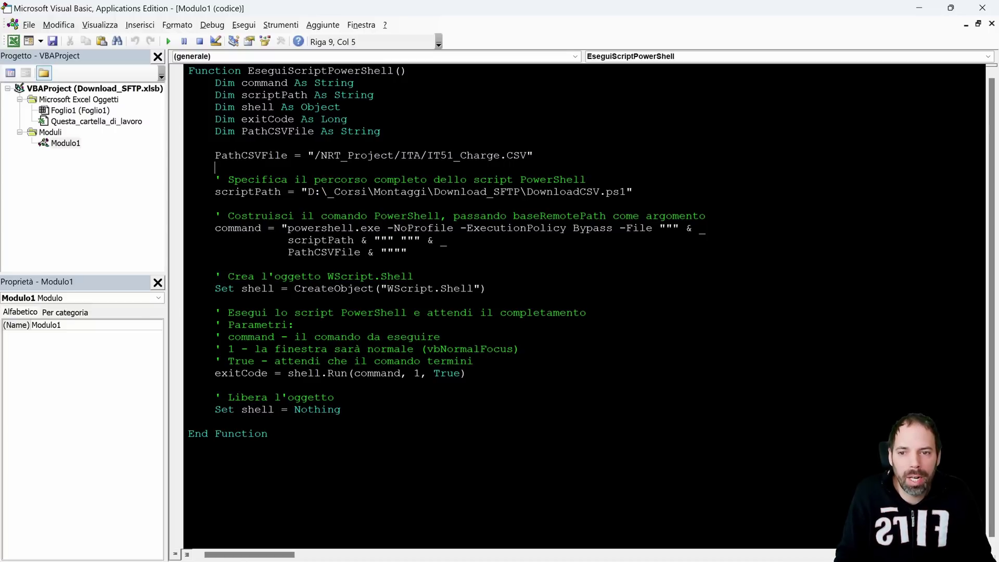
pyautogui.moveTo(321, 155)
pyautogui.mouseDown()
pyautogui.moveTo(519, 155)
pyautogui.moveTo(313, 155)
pyautogui.moveTo(214, 167)
pyautogui.mouseUp()
pyautogui.hotkey('ctrl', 'z')
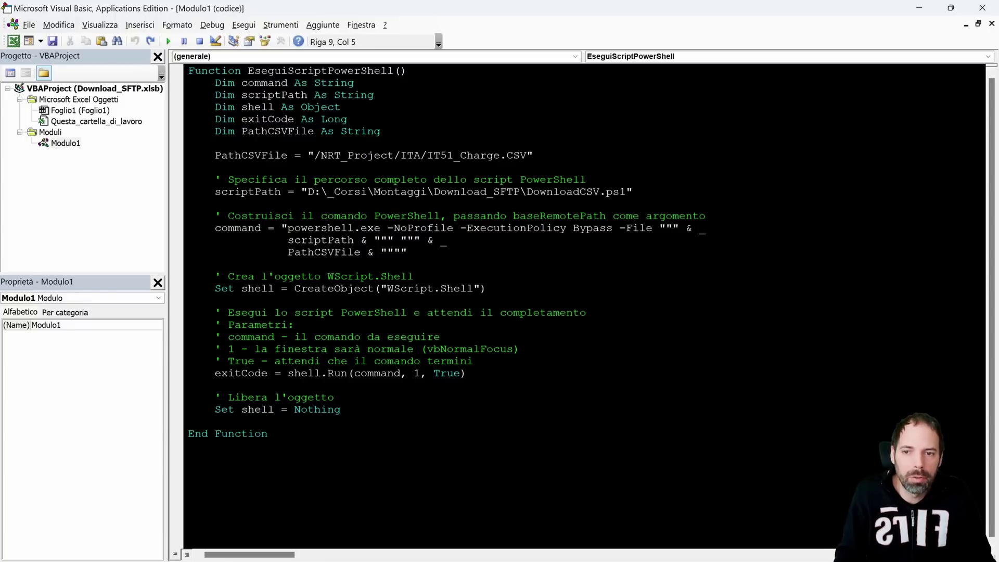
pyautogui.moveTo(314, 155); pyautogui.dragTo(533, 155)
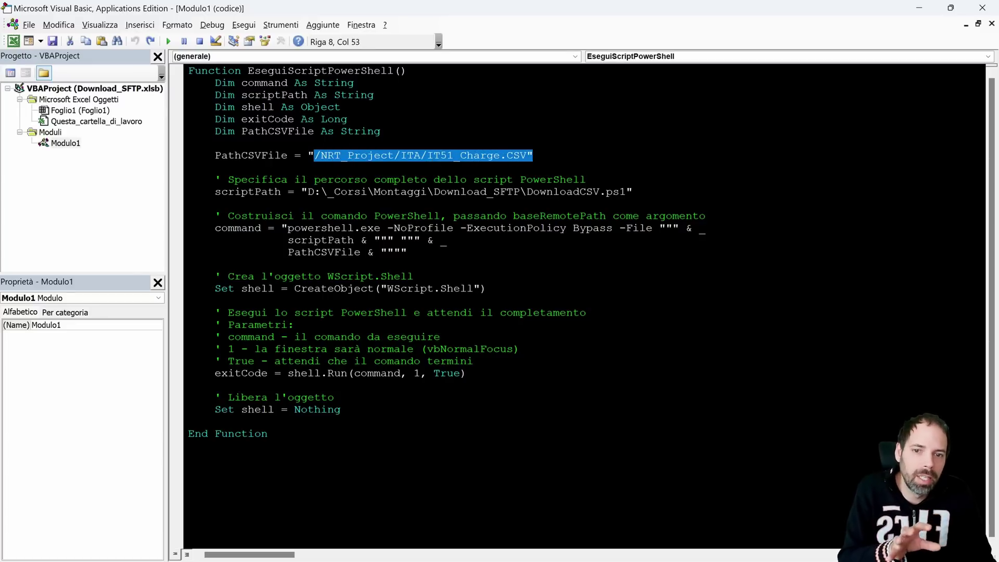
pyautogui.click(215, 167)
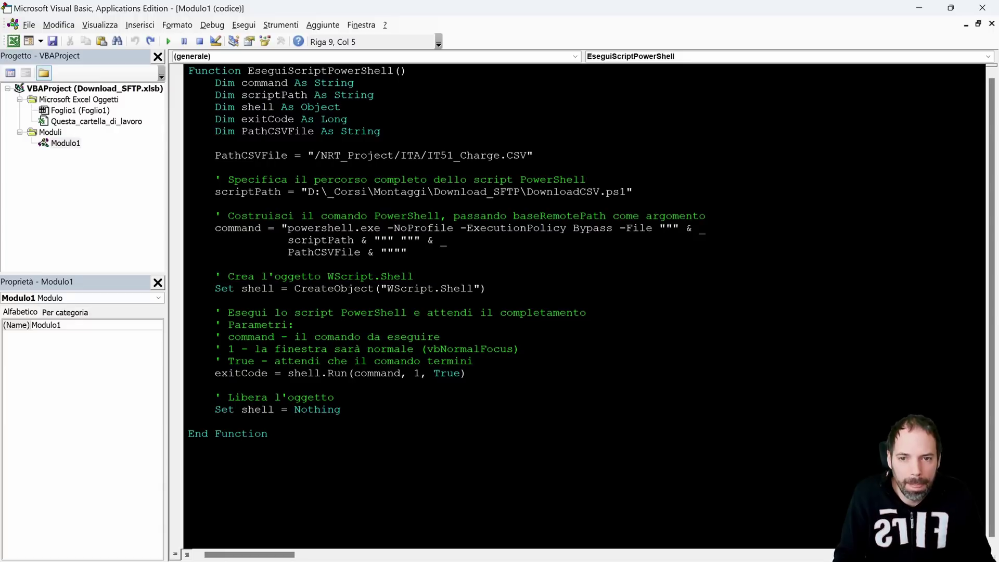
pyautogui.moveTo(533, 155)
pyautogui.mouseDown()
pyautogui.moveTo(188, 155)
pyautogui.moveTo(201, 155)
pyautogui.mouseUp()
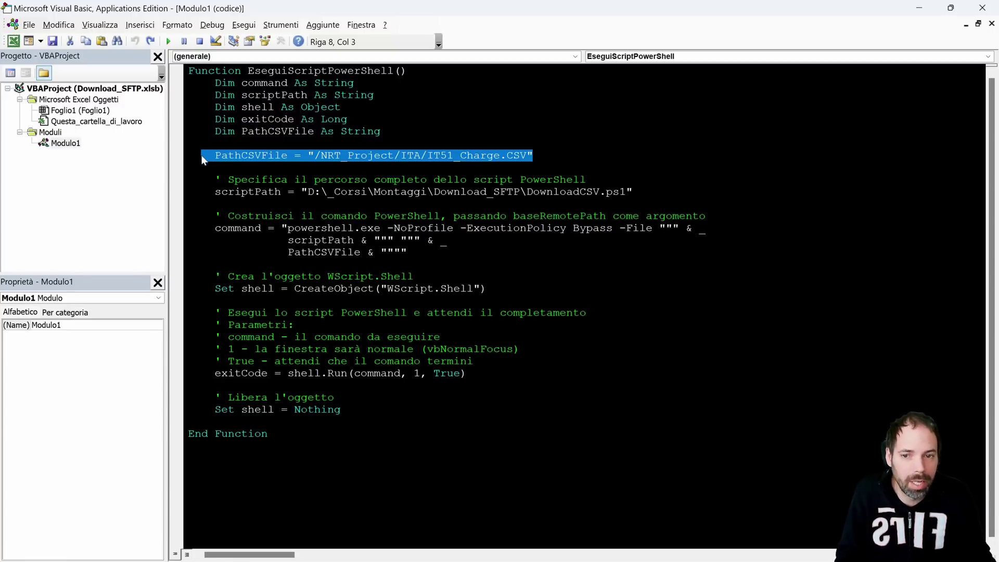
pyautogui.click(215, 204)
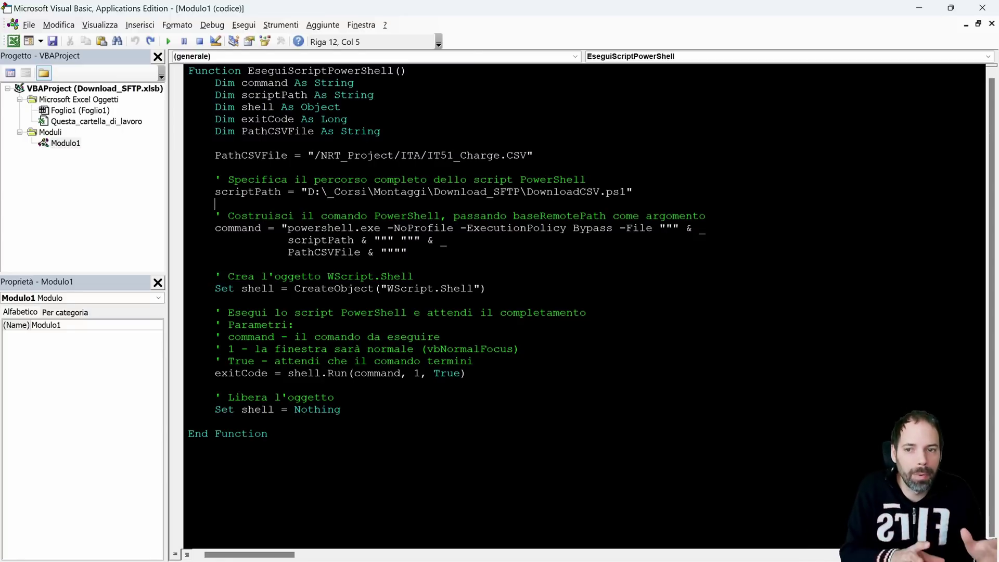
# Highlight the scriptPath variable and its DownloadCSV.ps1 script path
pyautogui.doubleClick(248, 192)
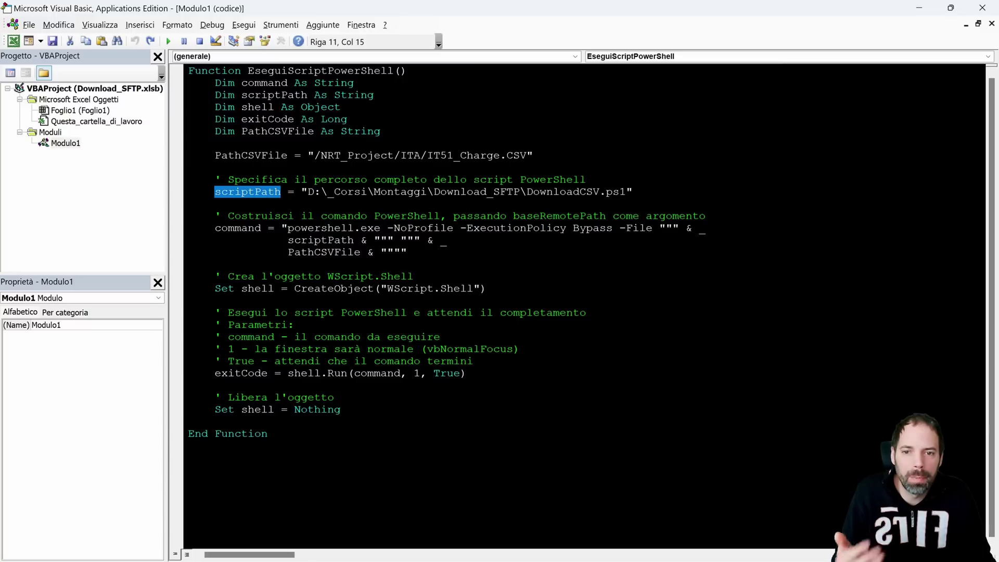
pyautogui.click(587, 179)
pyautogui.moveTo(629, 191); pyautogui.dragTo(311, 192)
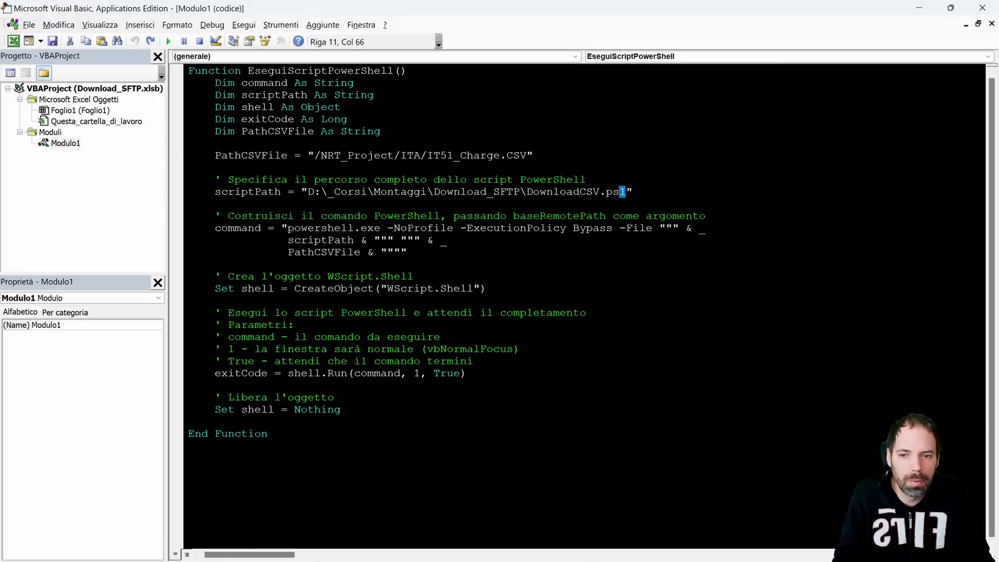
pyautogui.click(215, 204)
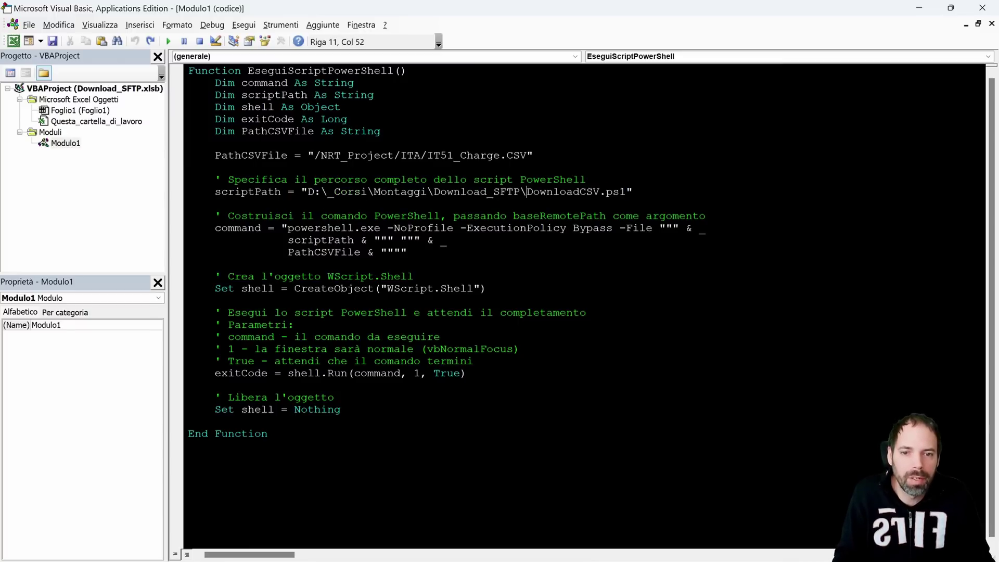
pyautogui.moveTo(526, 191); pyautogui.dragTo(620, 192)
pyautogui.click(214, 204)
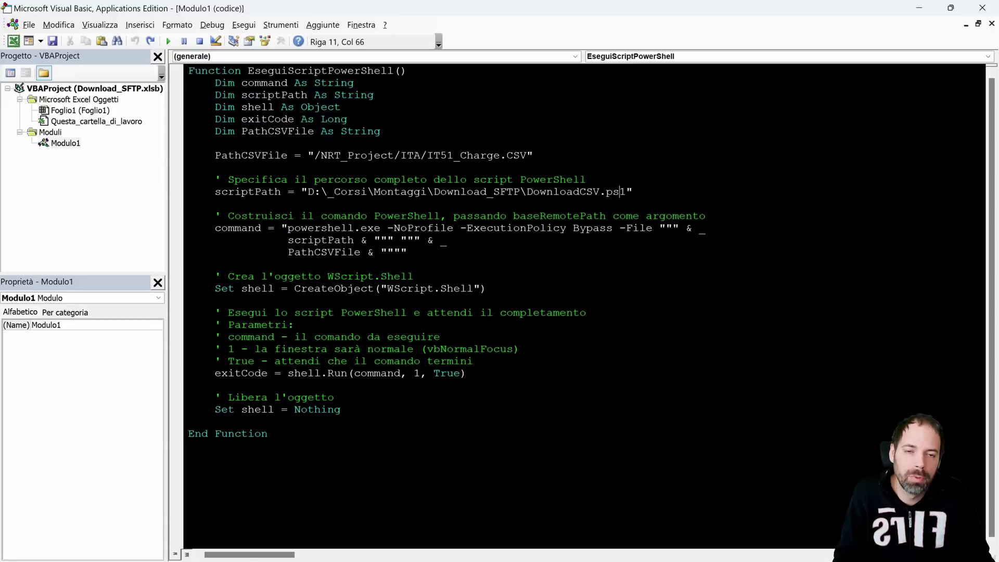
pyautogui.click(215, 204)
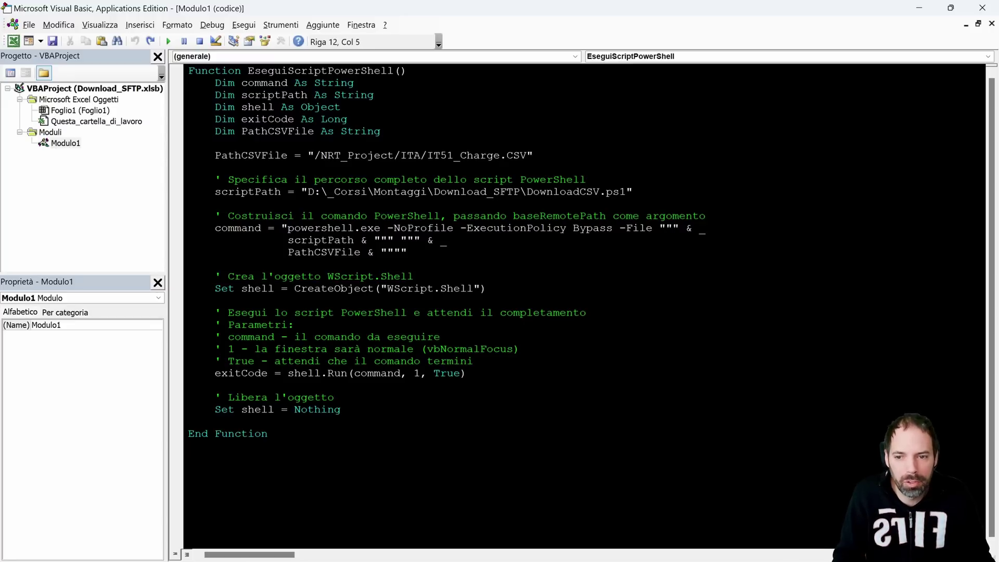
pyautogui.moveTo(215, 216); pyautogui.dragTo(409, 252)
pyautogui.click(408, 252)
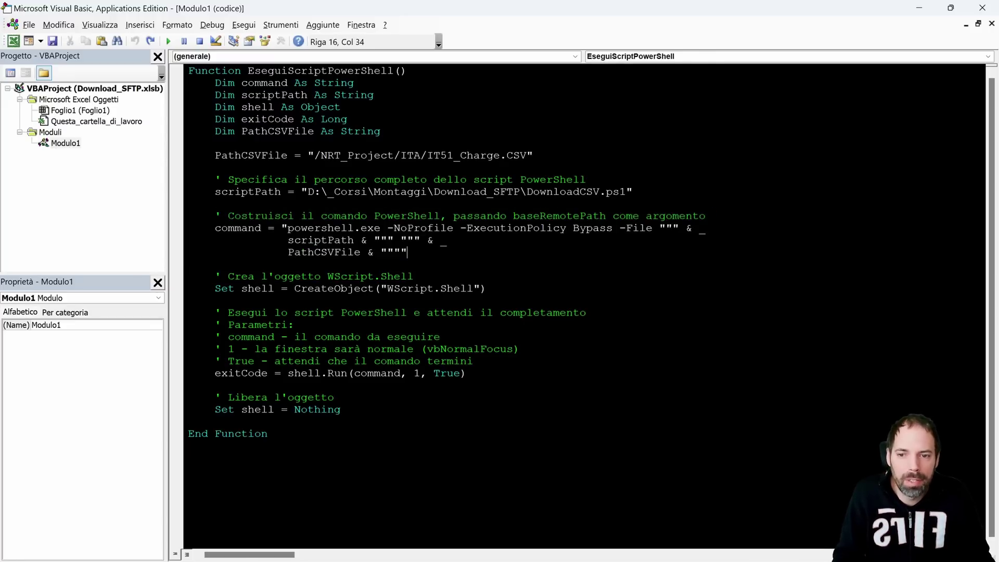
pyautogui.moveTo(288, 228); pyautogui.dragTo(612, 228)
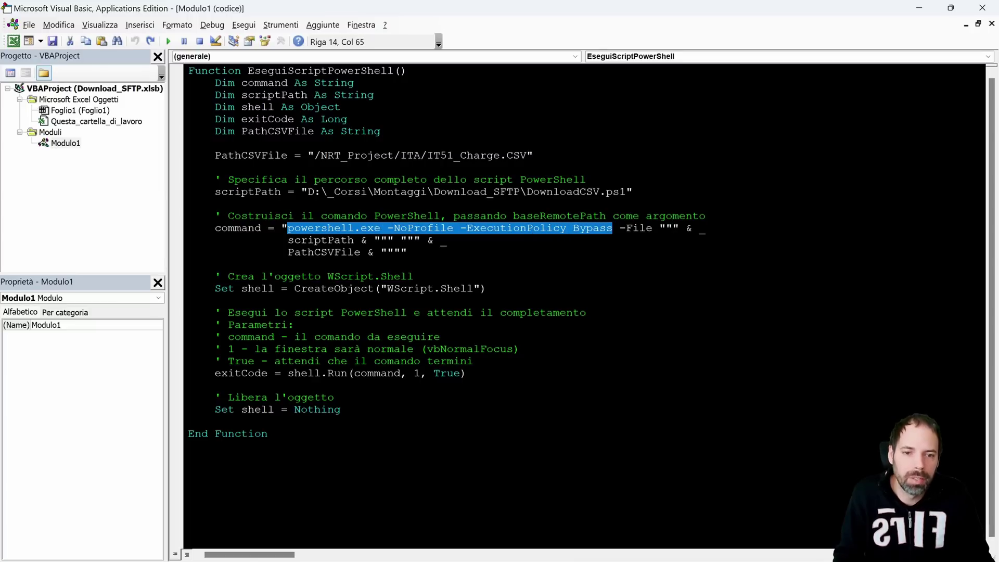
pyautogui.click(408, 251)
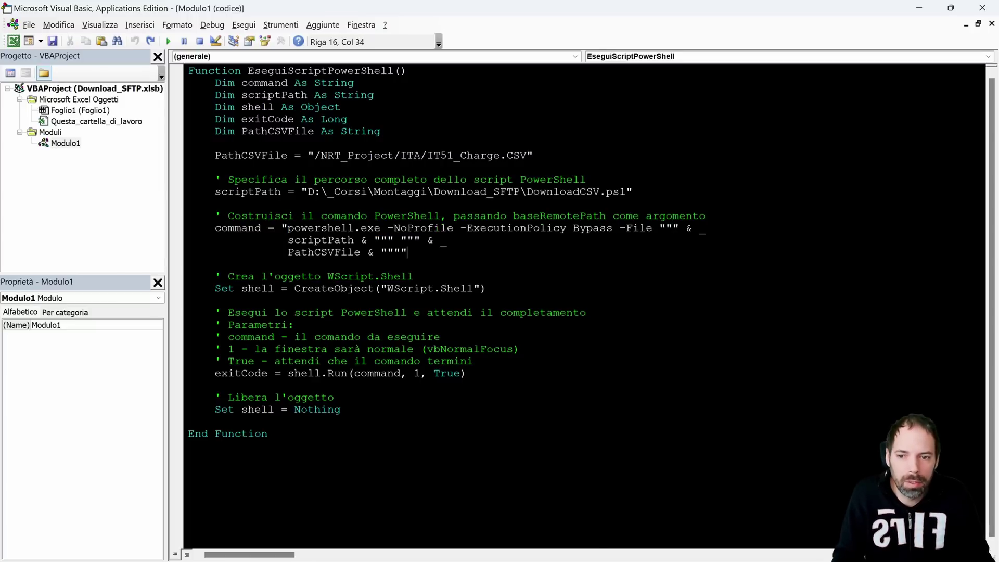
pyautogui.doubleClick(324, 252)
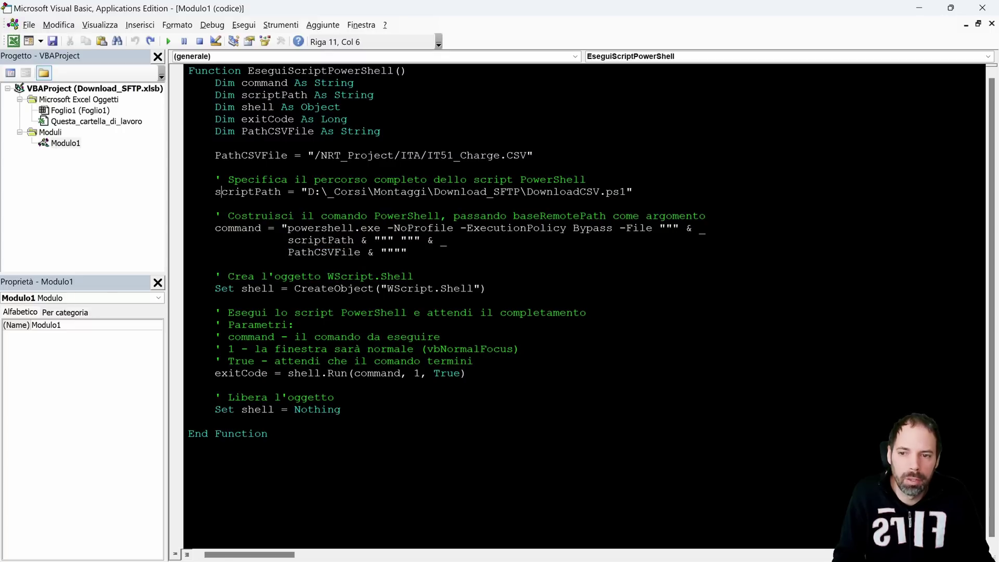
pyautogui.doubleClick(248, 192)
pyautogui.doubleClick(334, 228)
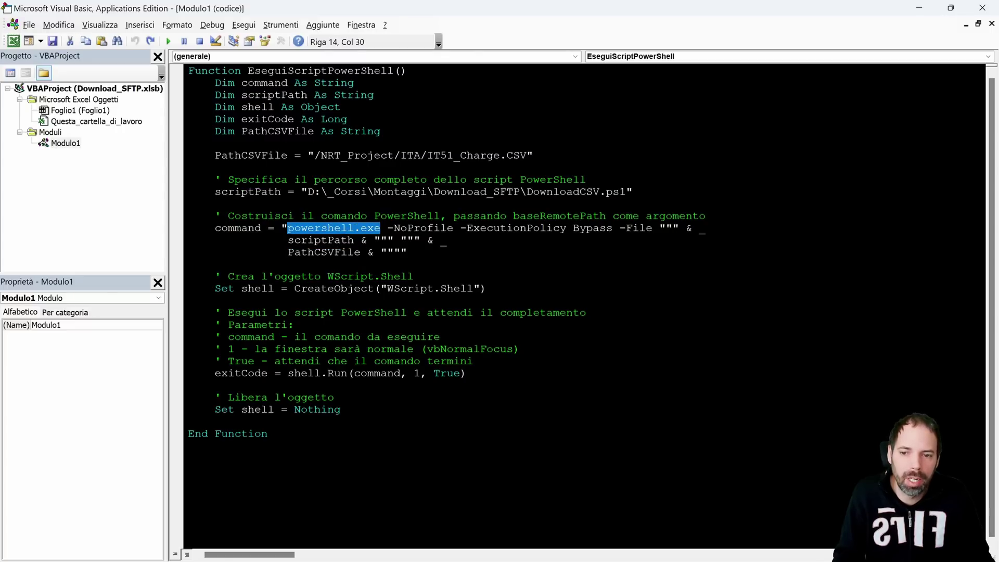
pyautogui.doubleClick(320, 240)
pyautogui.moveTo(625, 192); pyautogui.dragTo(525, 197)
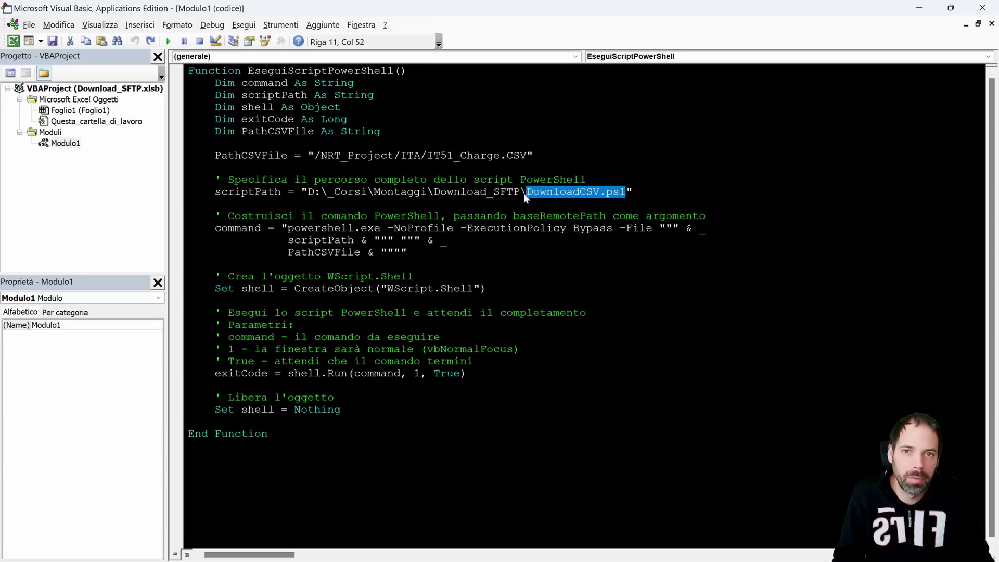
pyautogui.doubleClick(320, 240)
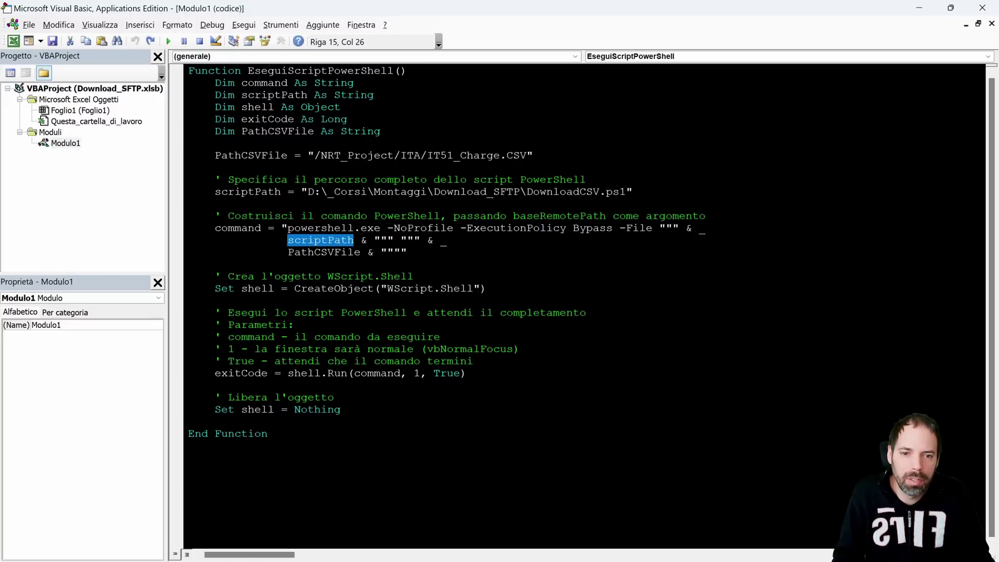
pyautogui.moveTo(619, 192); pyautogui.dragTo(467, 192)
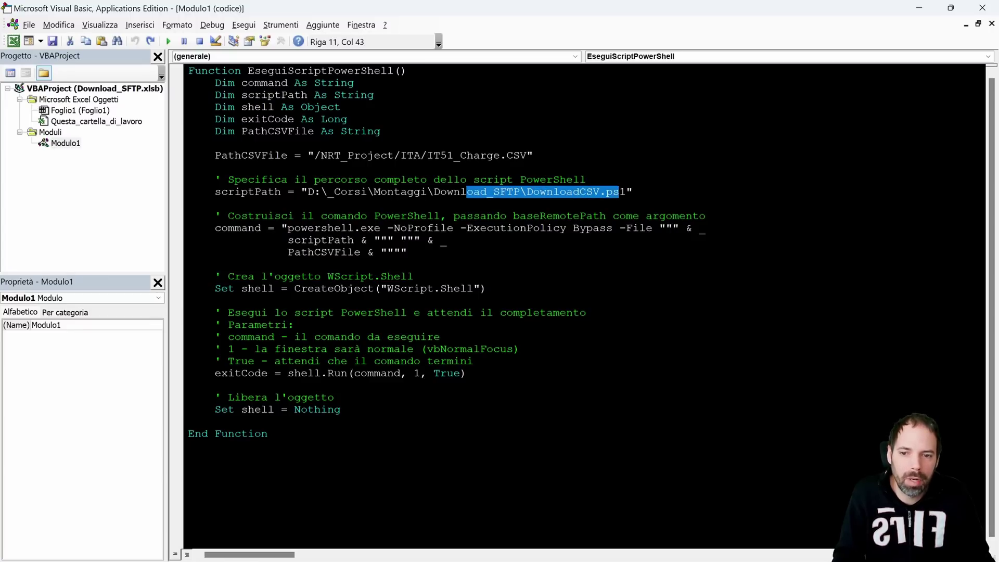
pyautogui.doubleClick(324, 252)
pyautogui.moveTo(408, 251); pyautogui.dragTo(208, 228)
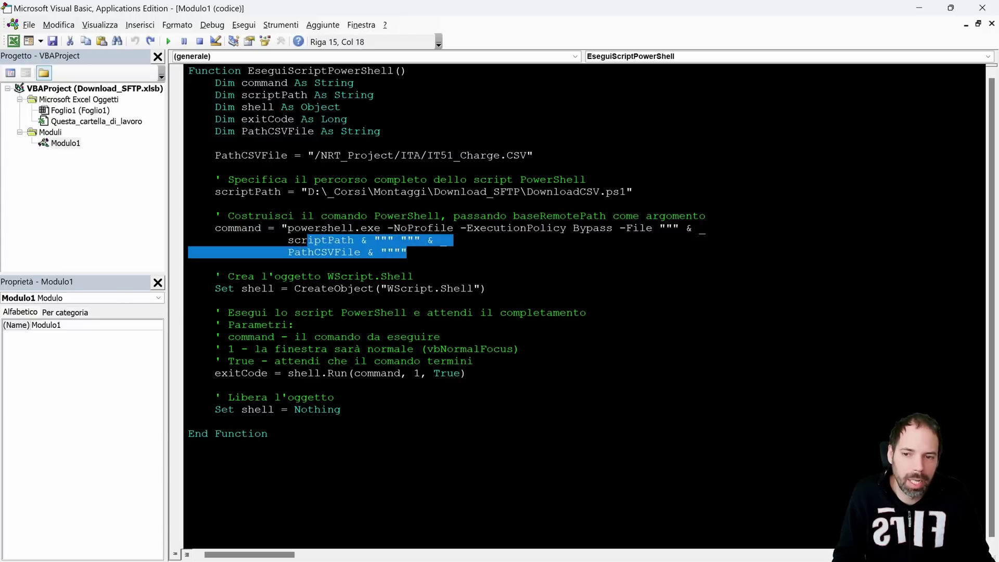
pyautogui.click(324, 252)
pyautogui.doubleClick(324, 252)
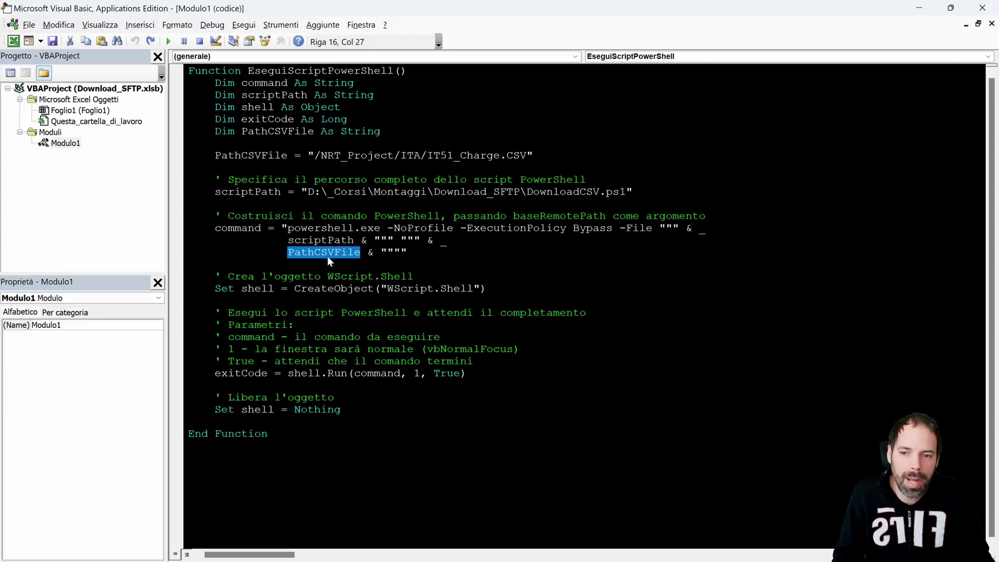
pyautogui.click(254, 159)
pyautogui.doubleClick(255, 159)
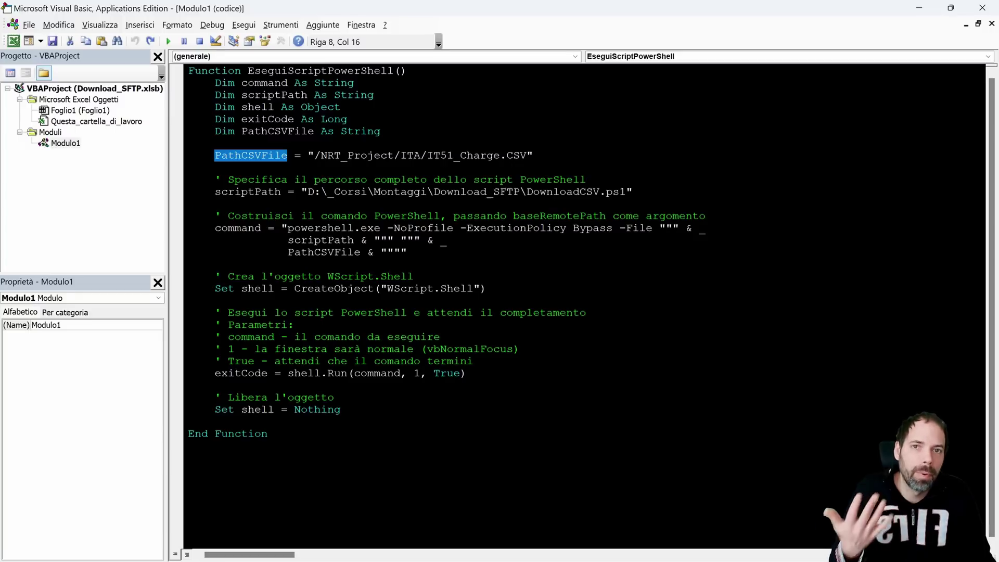
pyautogui.click(388, 239)
pyautogui.click(407, 252)
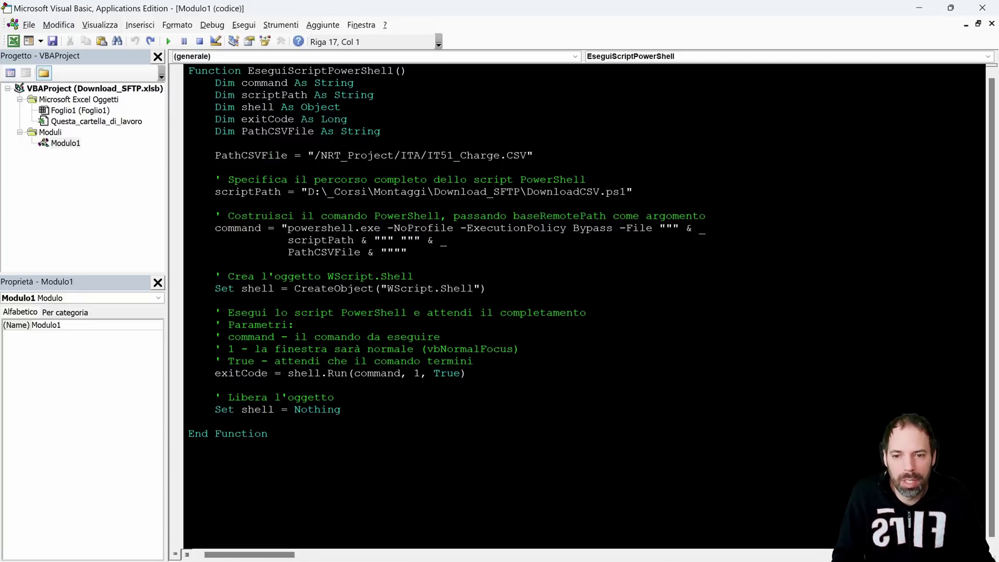
# Highlight the WScript.Shell creation, PowerShell command, shell.Run exitCode call and shell release lines
pyautogui.moveTo(215, 288); pyautogui.dragTo(486, 289)
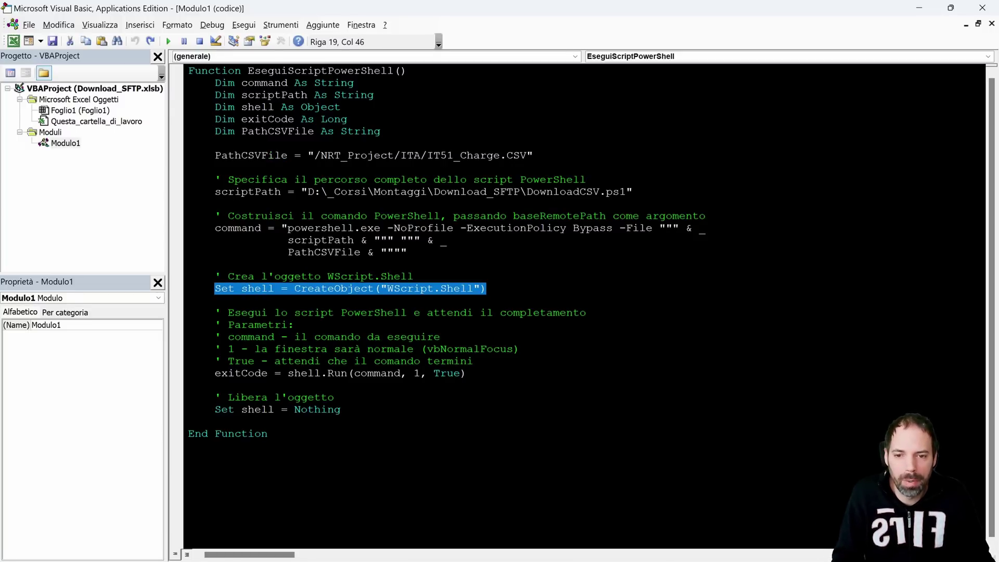
pyautogui.moveTo(295, 288); pyautogui.dragTo(486, 288)
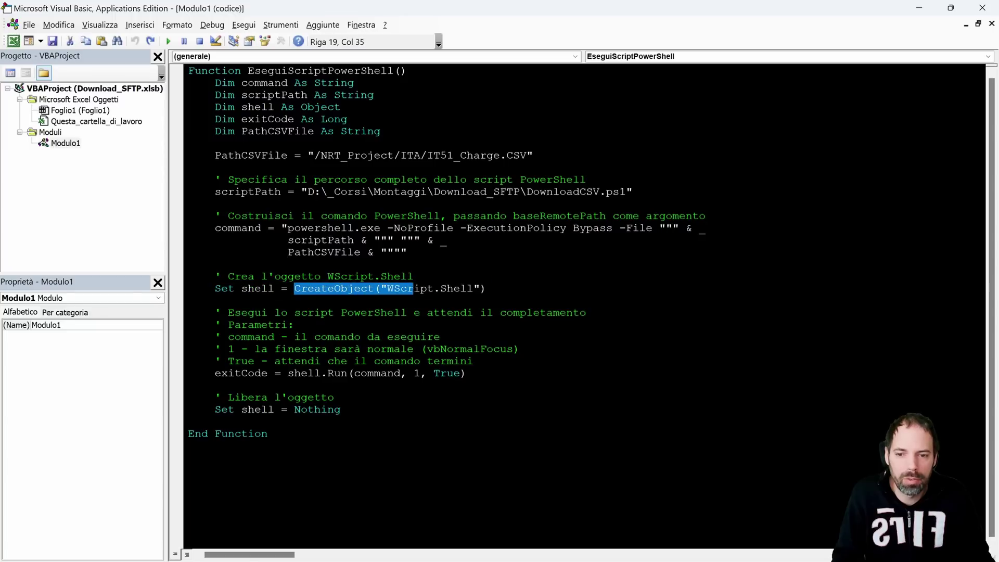
pyautogui.moveTo(406, 251)
pyautogui.mouseDown()
pyautogui.moveTo(188, 240)
pyautogui.moveTo(208, 228)
pyautogui.mouseUp()
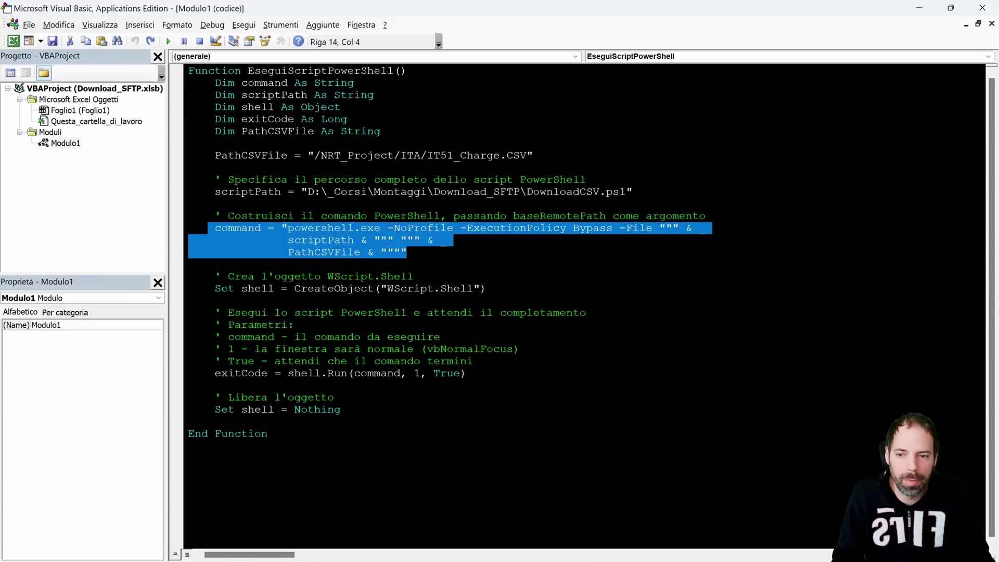
pyautogui.click(360, 277)
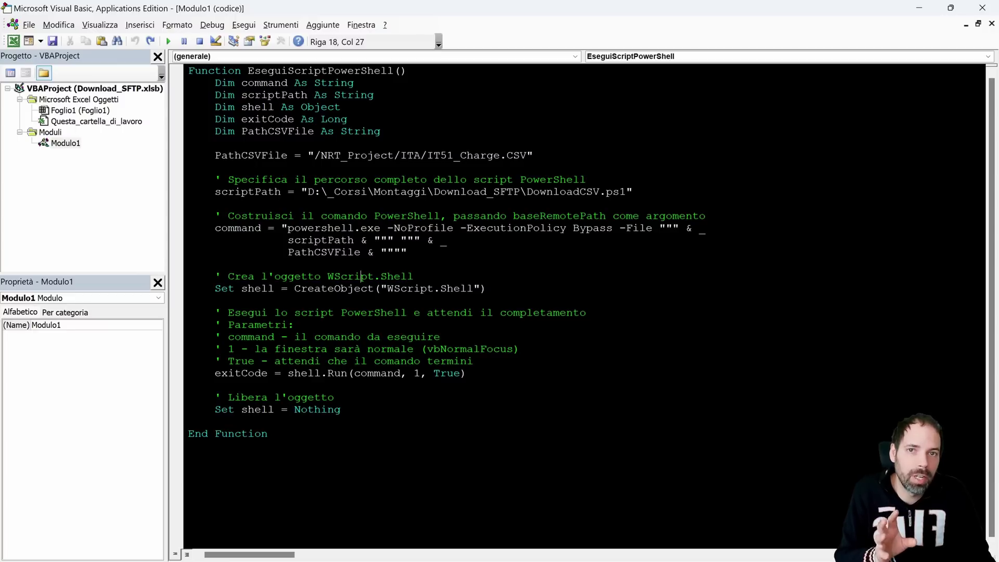
pyautogui.click(340, 336)
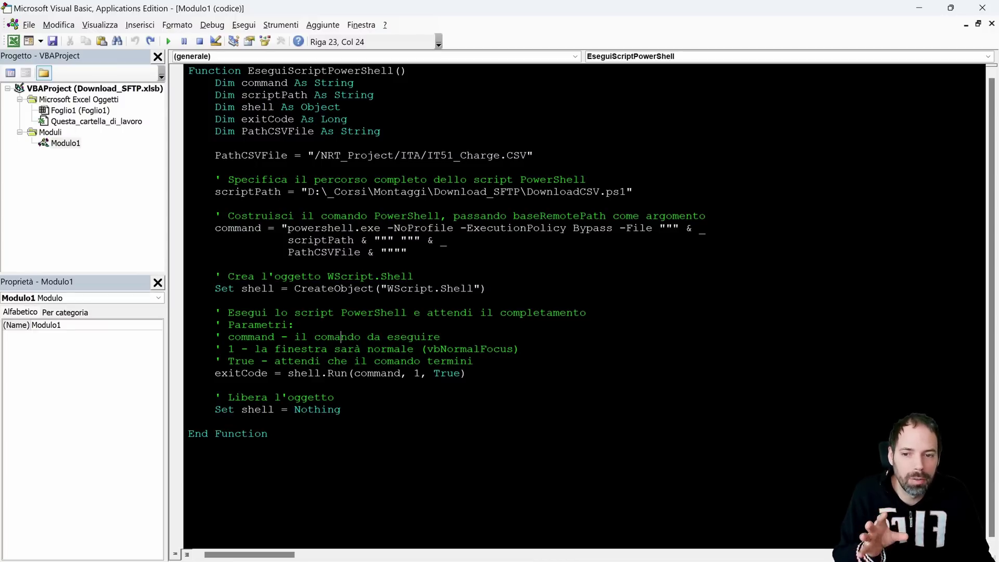
pyautogui.moveTo(465, 373); pyautogui.dragTo(215, 373)
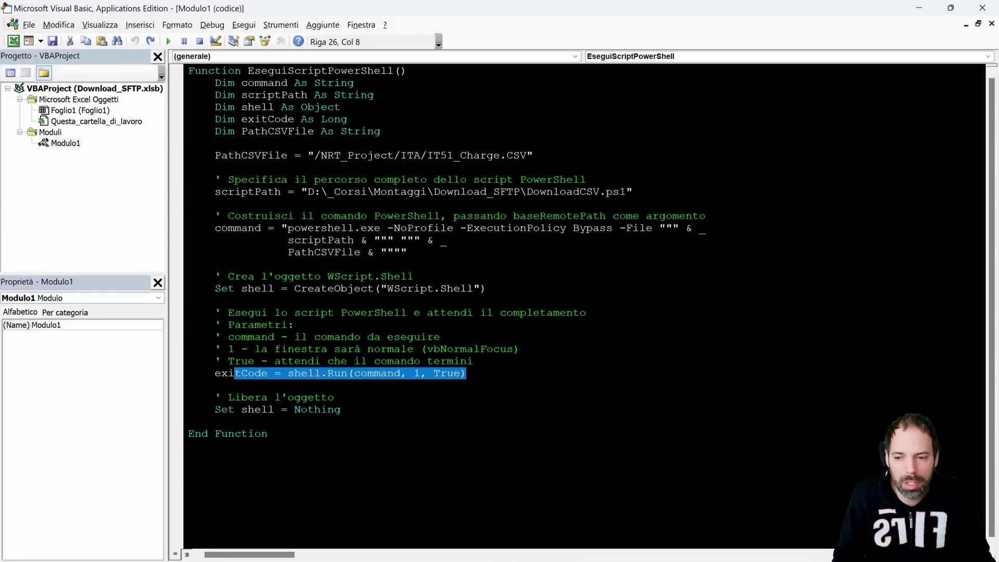
pyautogui.click(375, 288)
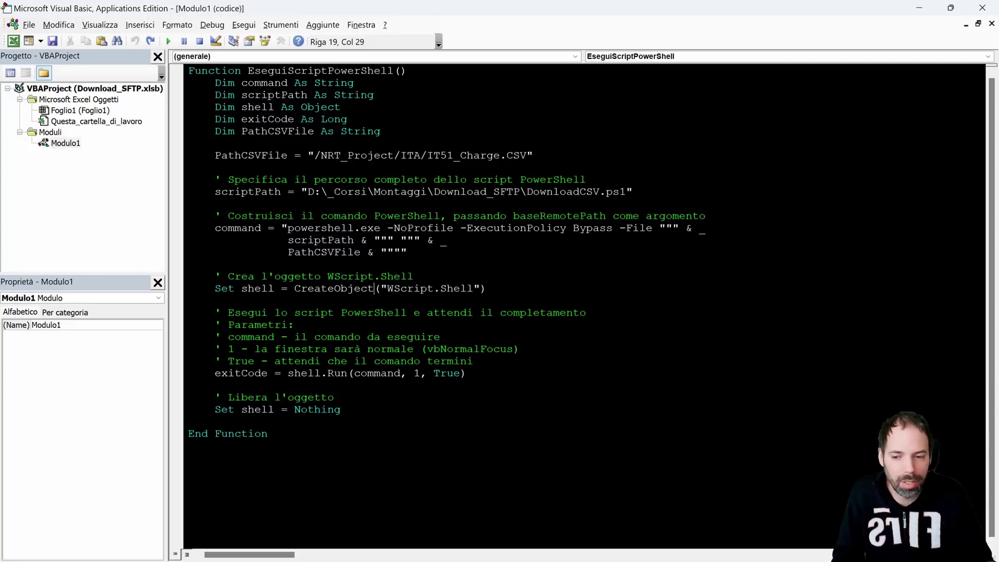
pyautogui.moveTo(466, 373); pyautogui.dragTo(215, 373)
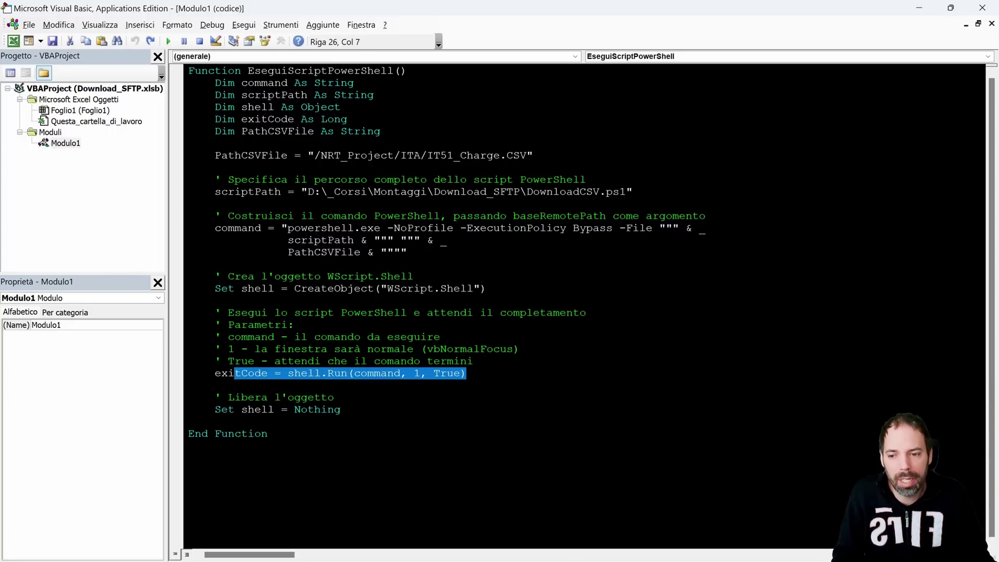
pyautogui.moveTo(340, 409); pyautogui.dragTo(209, 410)
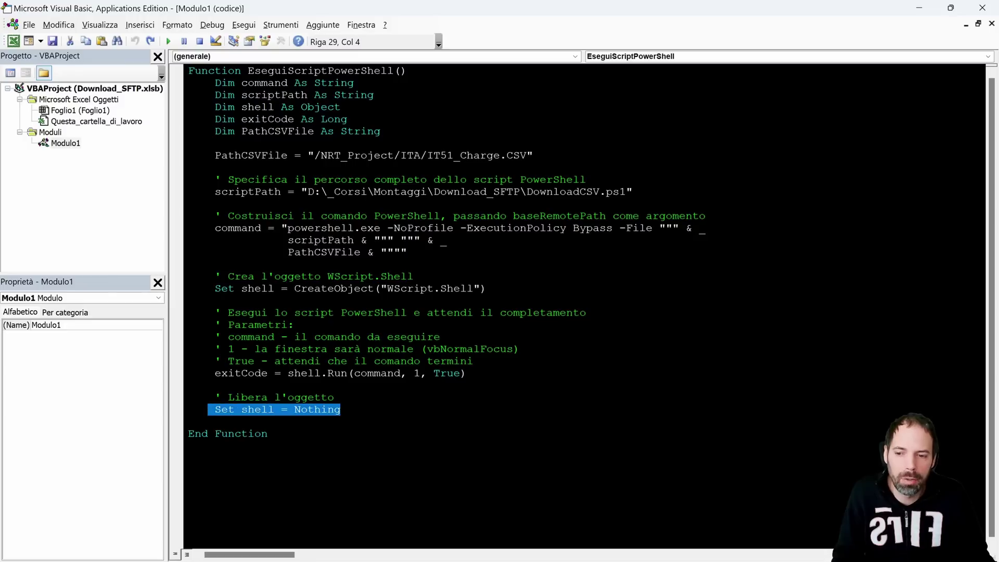
pyautogui.moveTo(267, 433)
pyautogui.mouseDown()
pyautogui.moveTo(189, 131)
pyautogui.moveTo(188, 70)
pyautogui.mouseUp()
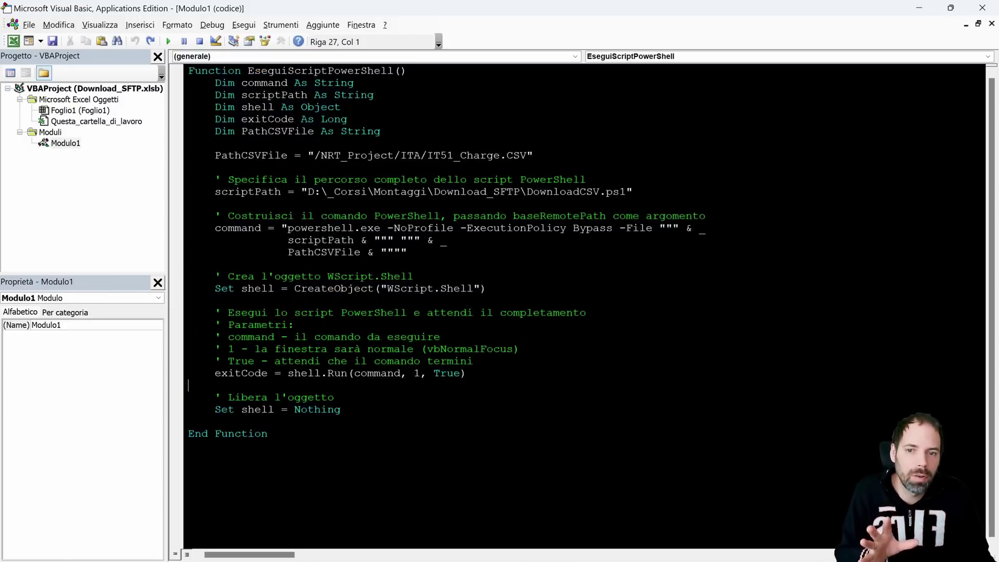
pyautogui.click(409, 252)
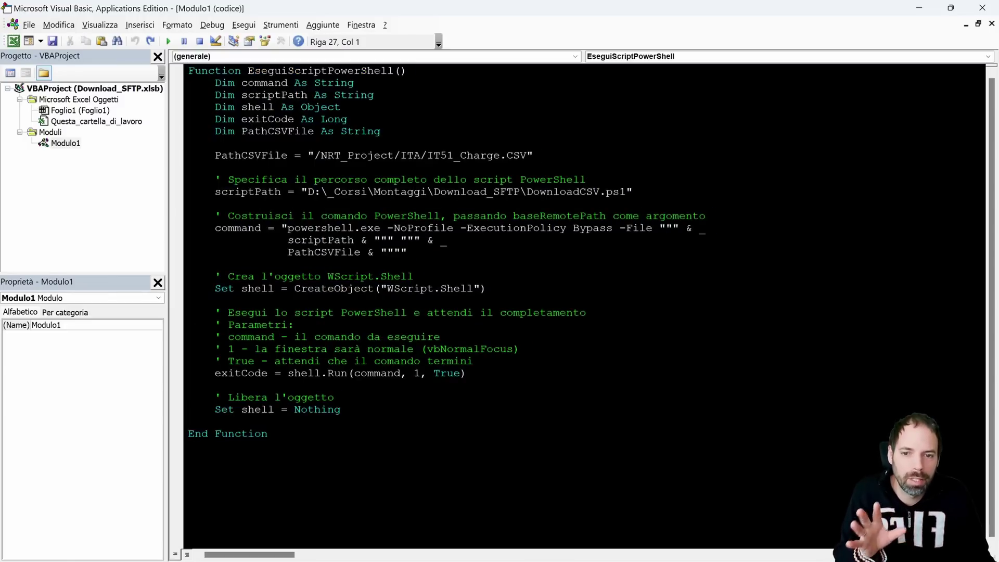
# Close the VBA editor and Excel without saving, then bring up DownloadCSV_Esempio.ps1's context menu
pyautogui.click(982, 8)
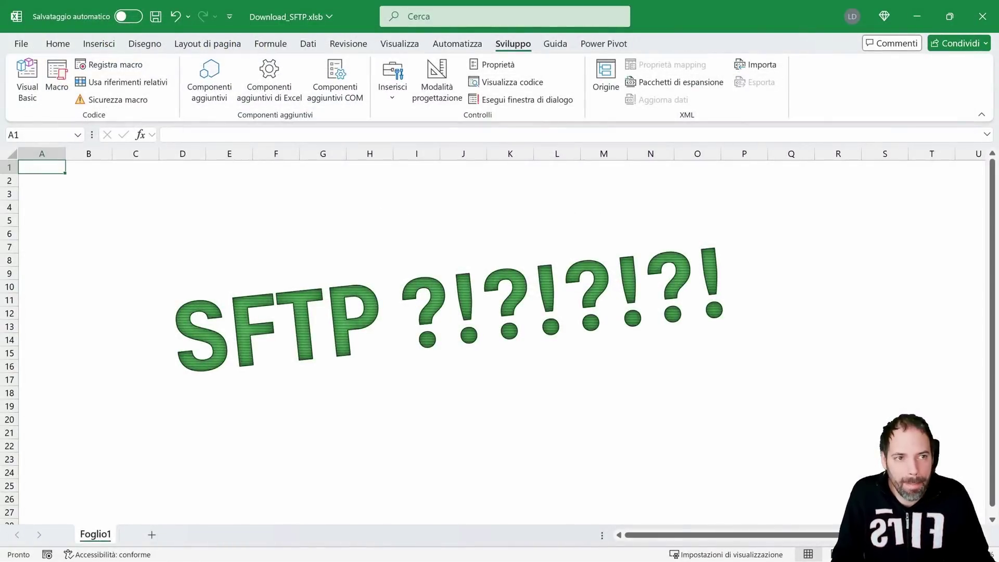
pyautogui.click(975, 21)
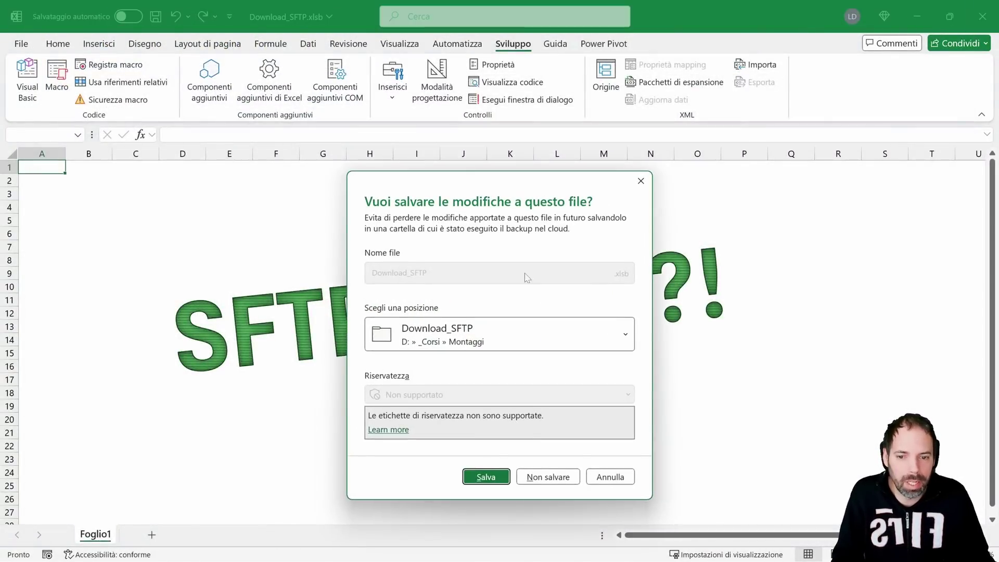
pyautogui.click(547, 475)
pyautogui.click(236, 148)
pyautogui.rightClick(236, 149)
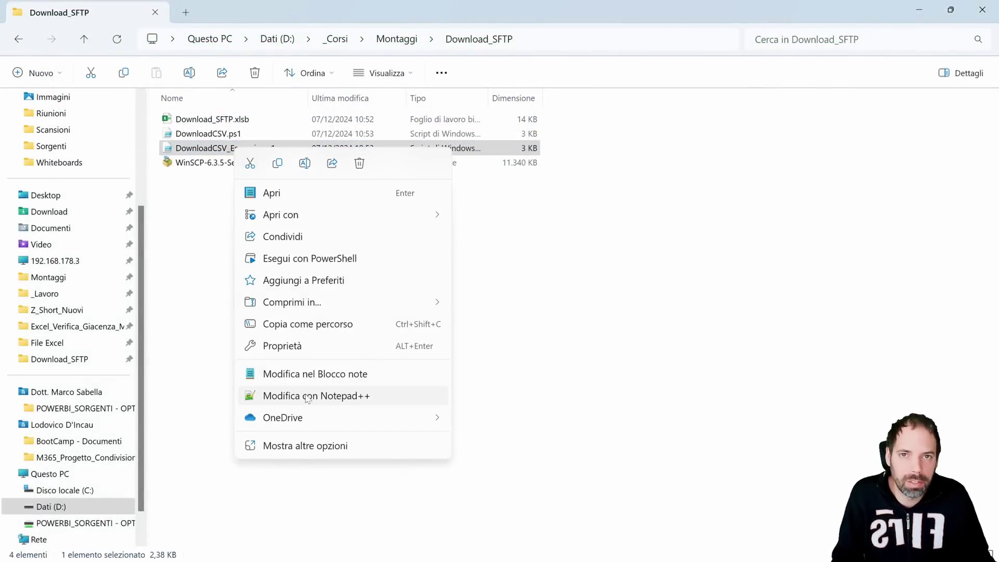
# Edit DownloadCSV_Esempio.ps1 in Notepad++ and highlight BaseRemotePath, host, credentials and local folder path
pyautogui.click(308, 397)
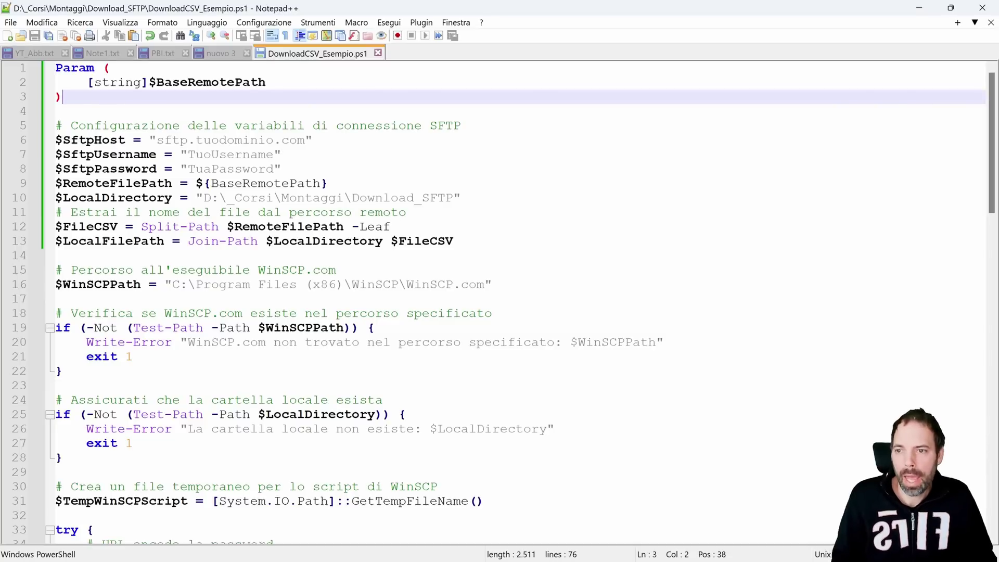
pyautogui.doubleClick(211, 82)
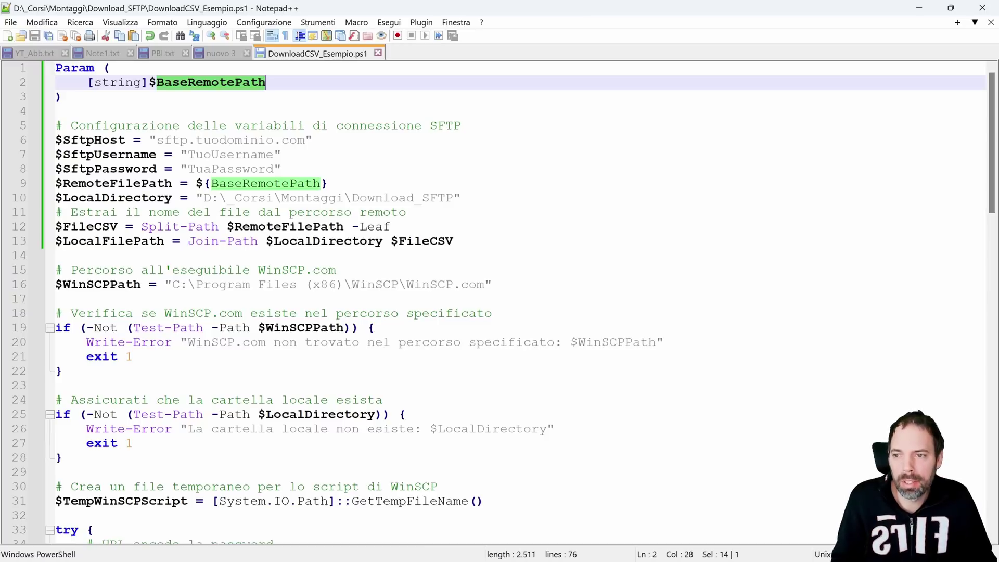
pyautogui.moveTo(158, 139); pyautogui.dragTo(304, 140)
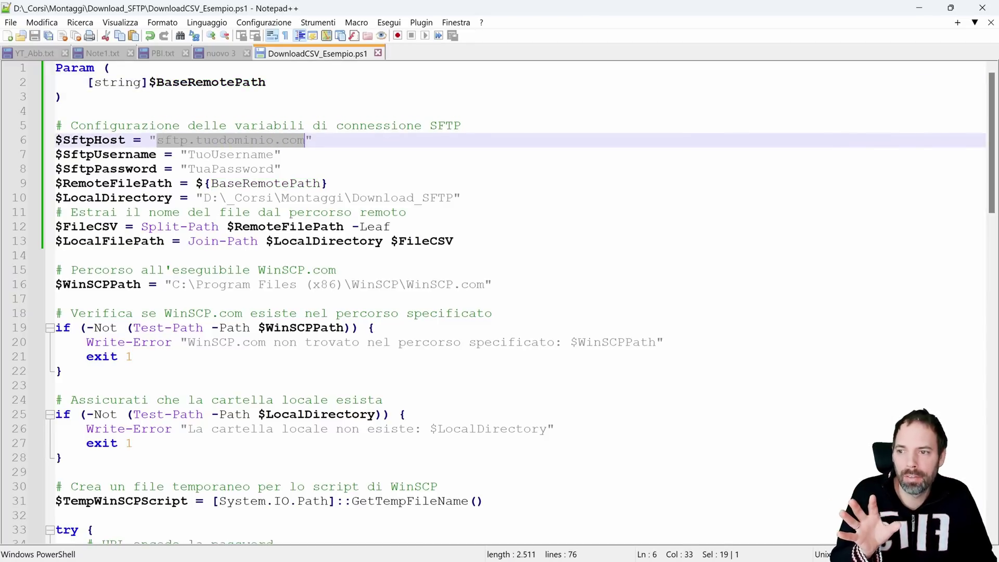
pyautogui.click(227, 155)
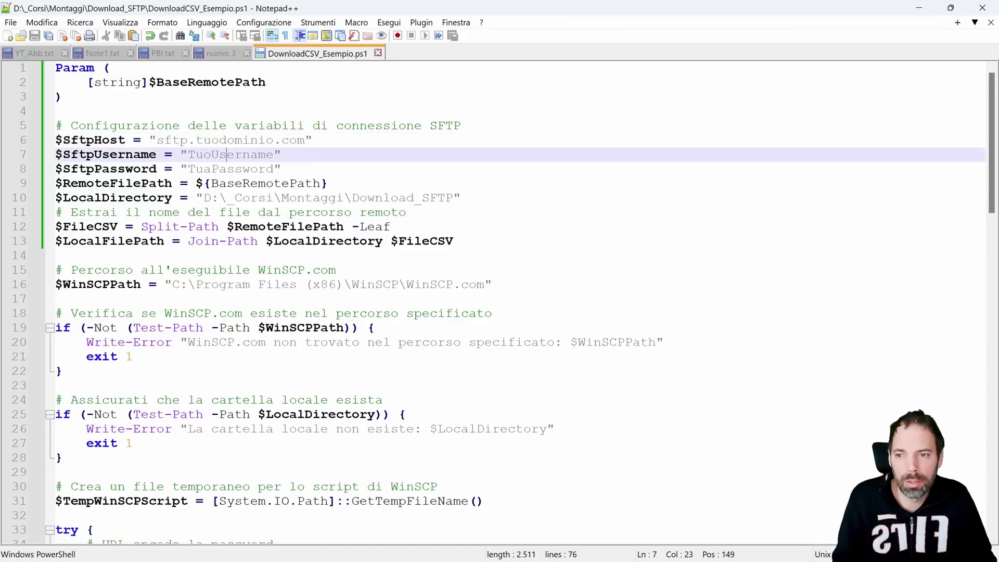
pyautogui.doubleClick(229, 169)
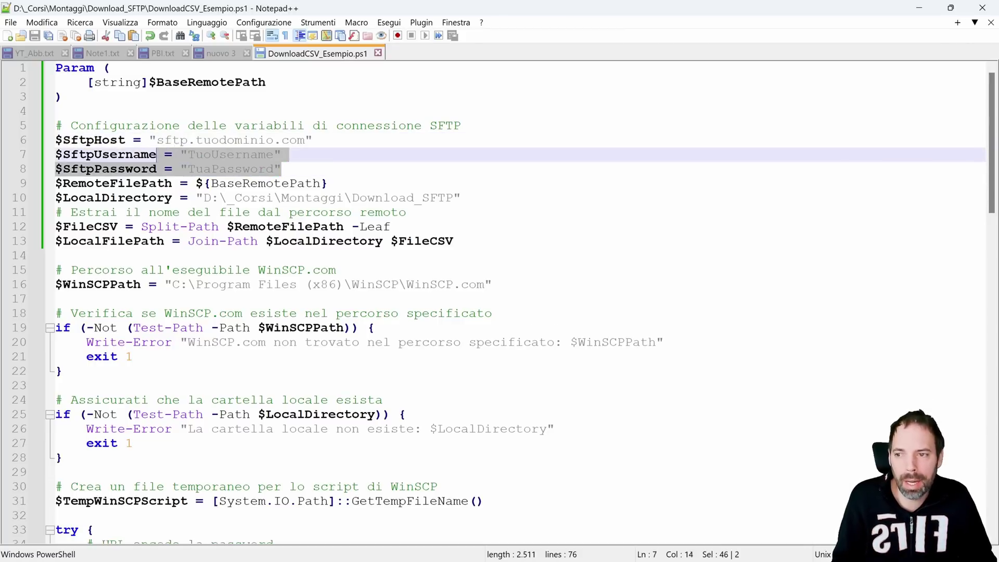
pyautogui.moveTo(281, 169); pyautogui.dragTo(56, 140)
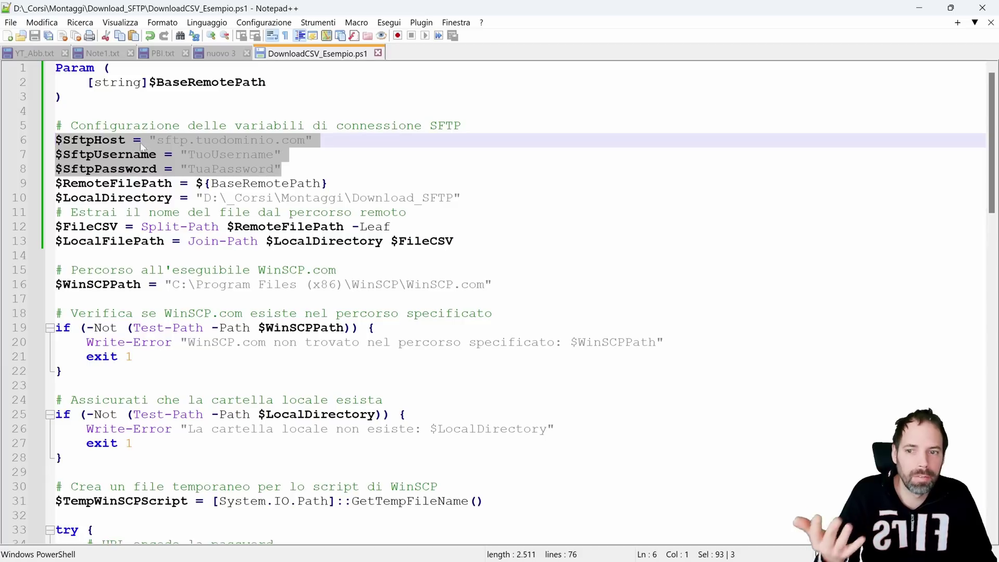
pyautogui.moveTo(203, 198); pyautogui.dragTo(453, 197)
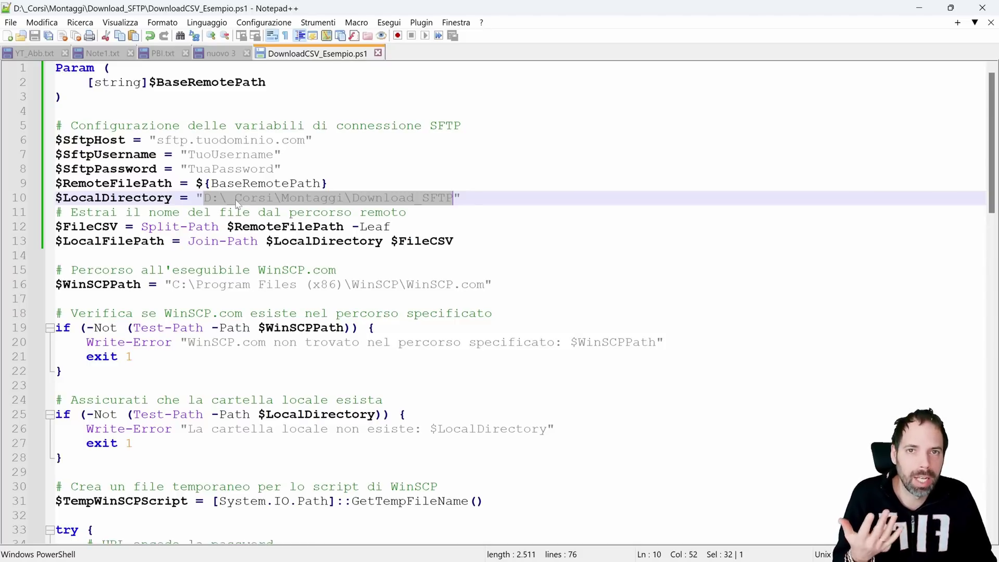
pyautogui.click(339, 199)
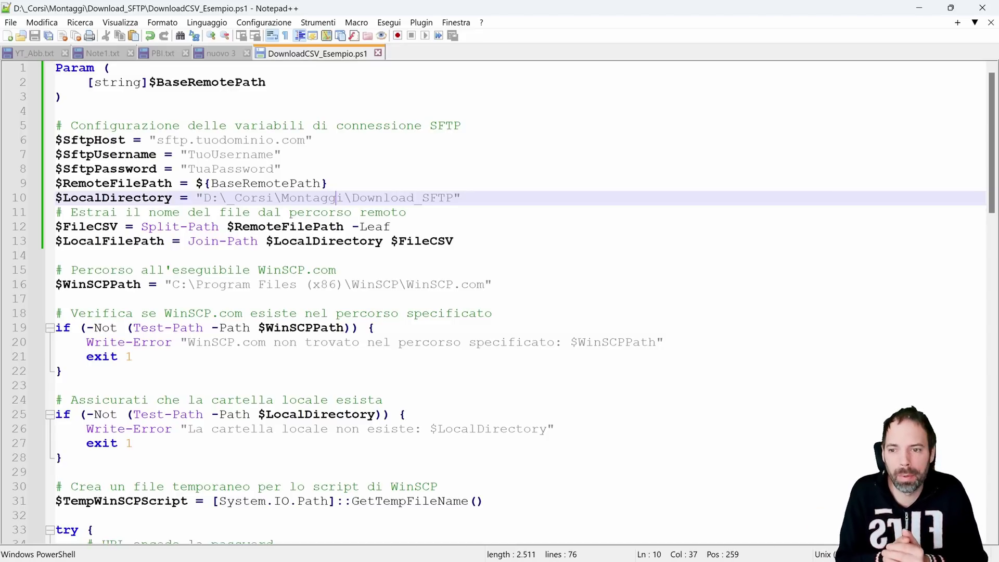
# Reselect the three connection setting lines, then the local download folder path
pyautogui.click(282, 168)
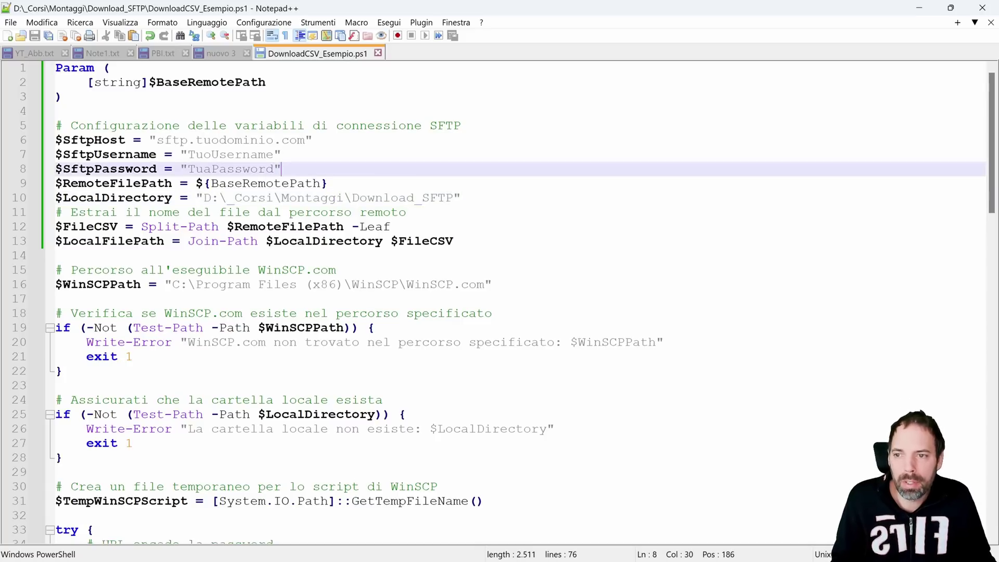
pyautogui.hotkey('shift', 'Home')
pyautogui.hotkey('shift', 'Up')
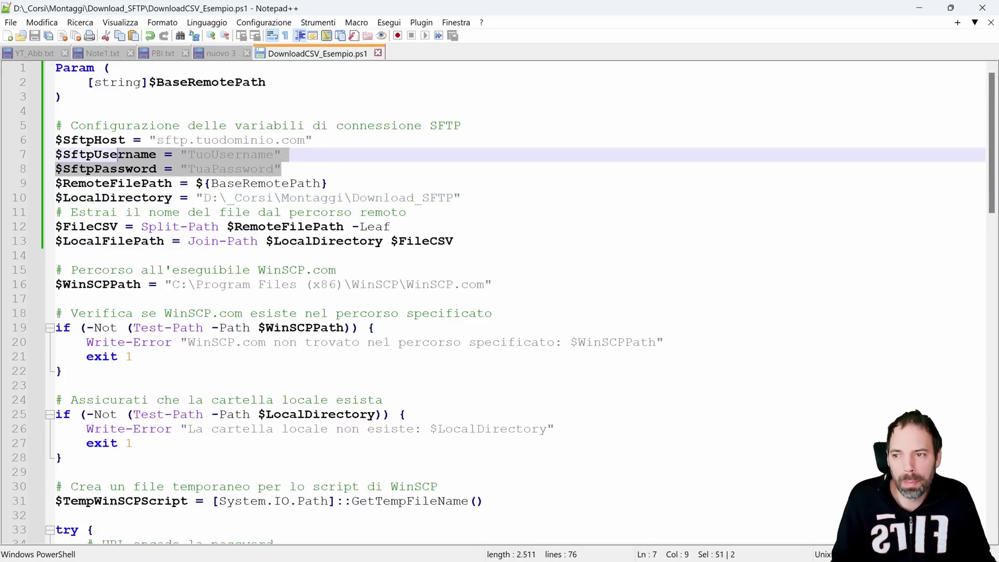
pyautogui.hotkey('shift', 'Up')
pyautogui.press('Right')
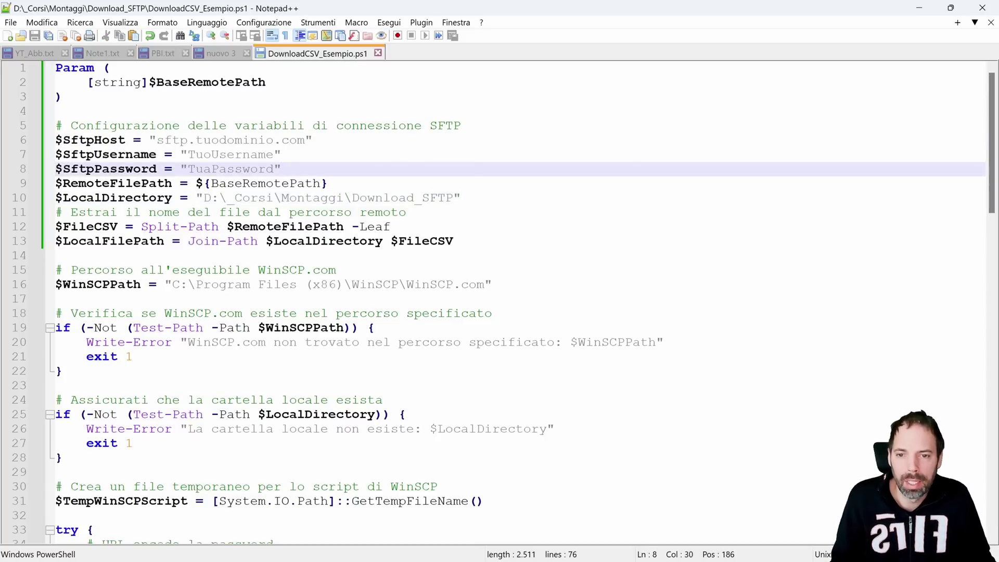
pyautogui.press('Down')
pyautogui.press('Down')
pyautogui.press('End')
pyautogui.press('Left')
pyautogui.hotkey('shift', 'Left')
pyautogui.hotkey('shift', 'Left')
pyautogui.hotkey('shift', 'Left')
pyautogui.hotkey('shift', 'Left')
pyautogui.hotkey('shift', 'Left')
pyautogui.hotkey('shift', 'Left')
pyautogui.hotkey('shift', 'Left')
pyautogui.hotkey('shift', 'Left')
pyautogui.hotkey('shift', 'Left')
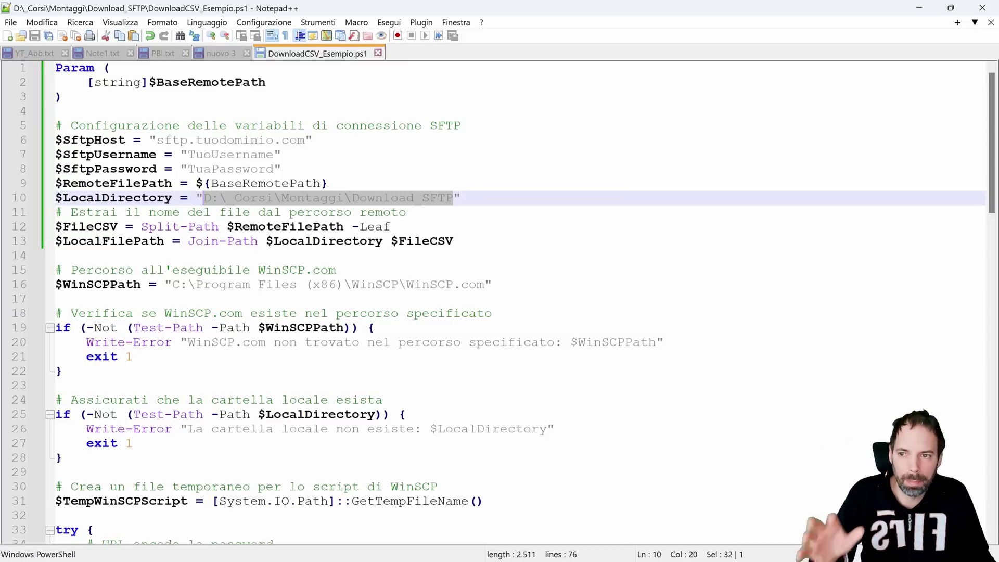
pyautogui.press('Up')
pyautogui.press('Up')
pyautogui.press('Up')
pyautogui.press('End')
pyautogui.write(',')
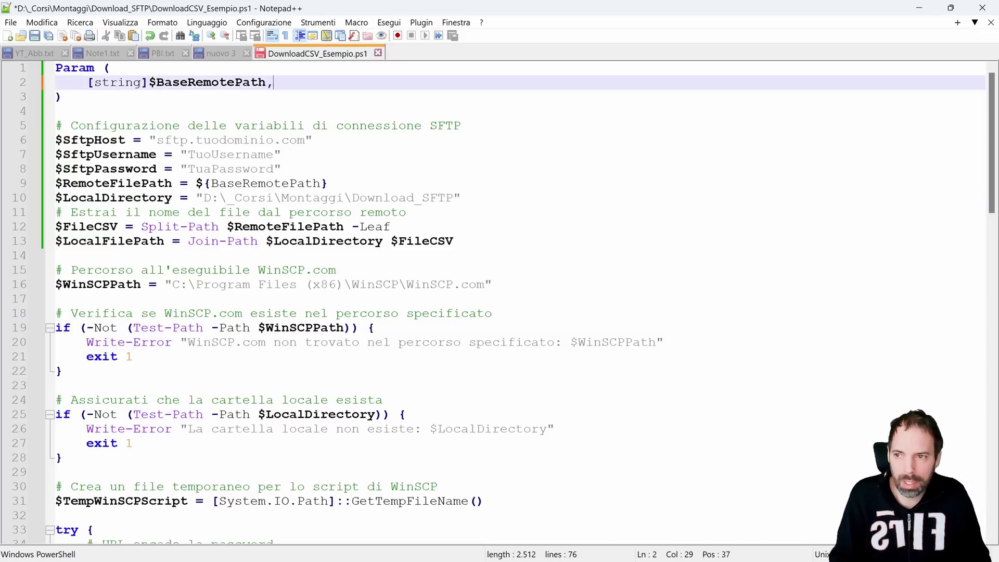
pyautogui.press('Return')
pyautogui.press('Up')
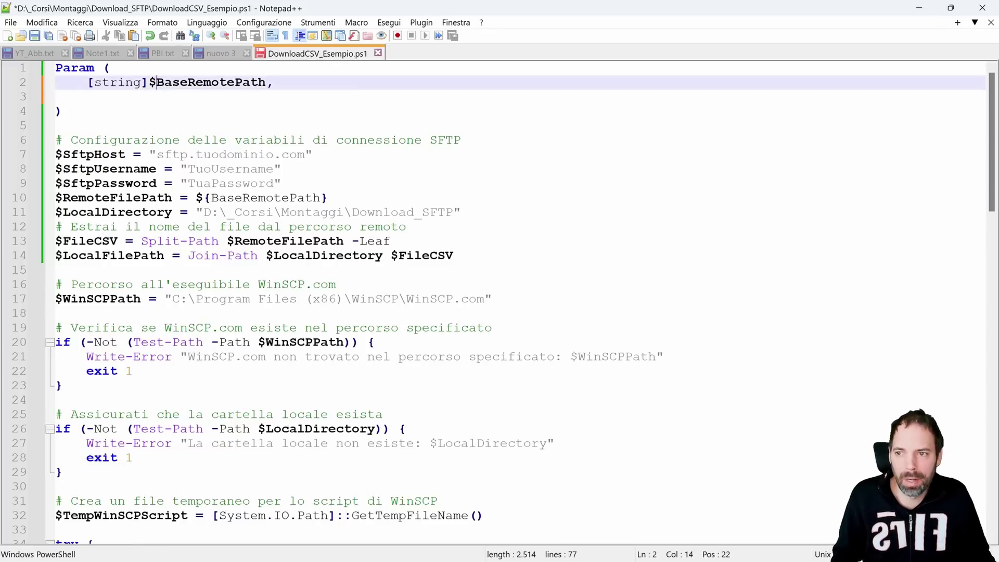
pyautogui.hotkey('ctrl', 'shift', 'Right')
pyautogui.press('Down')
pyautogui.write('[string]$')
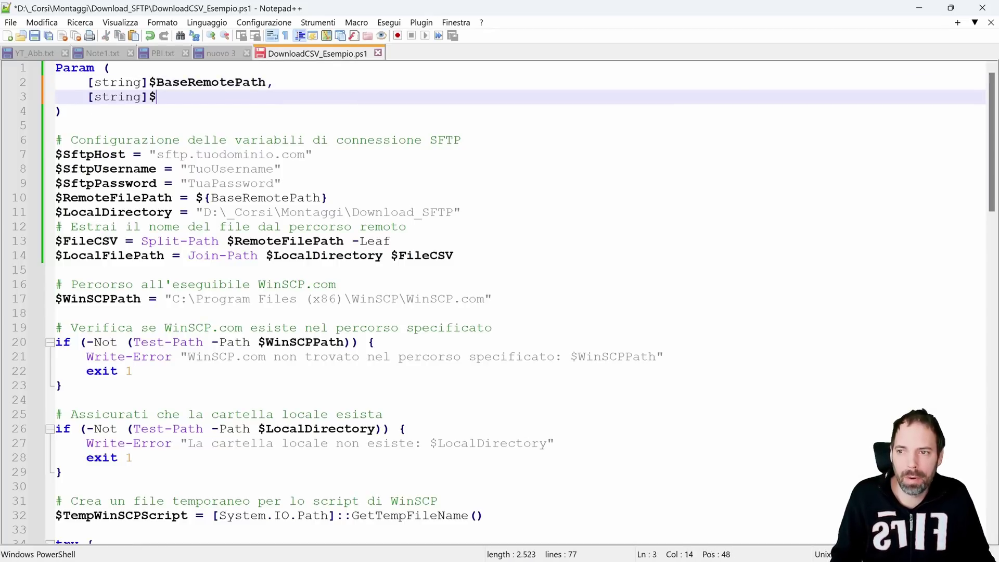
pyautogui.write('sdfsdfsdf')
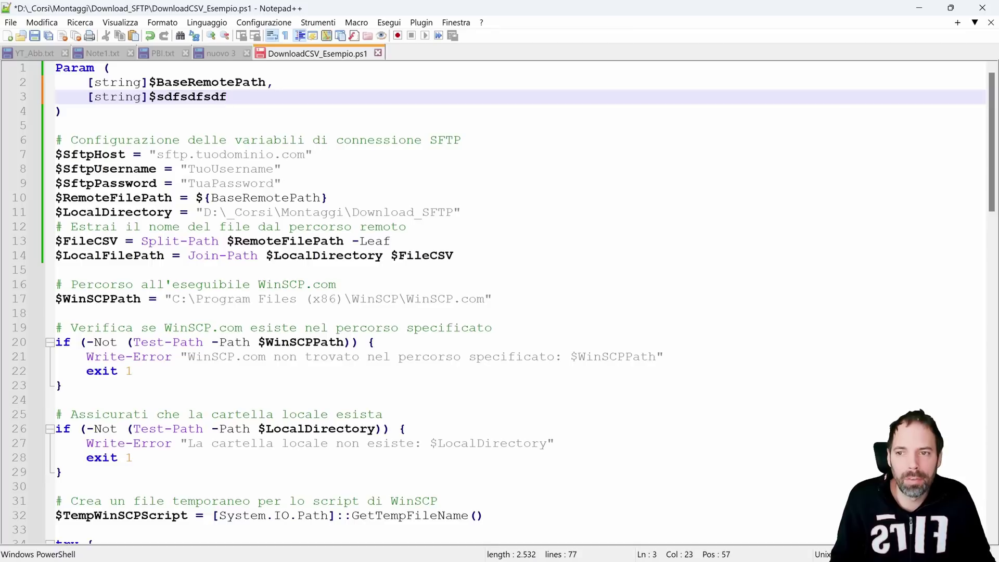
pyautogui.moveTo(227, 97); pyautogui.dragTo(265, 82)
pyautogui.press('BackSpace')
pyautogui.click(319, 184)
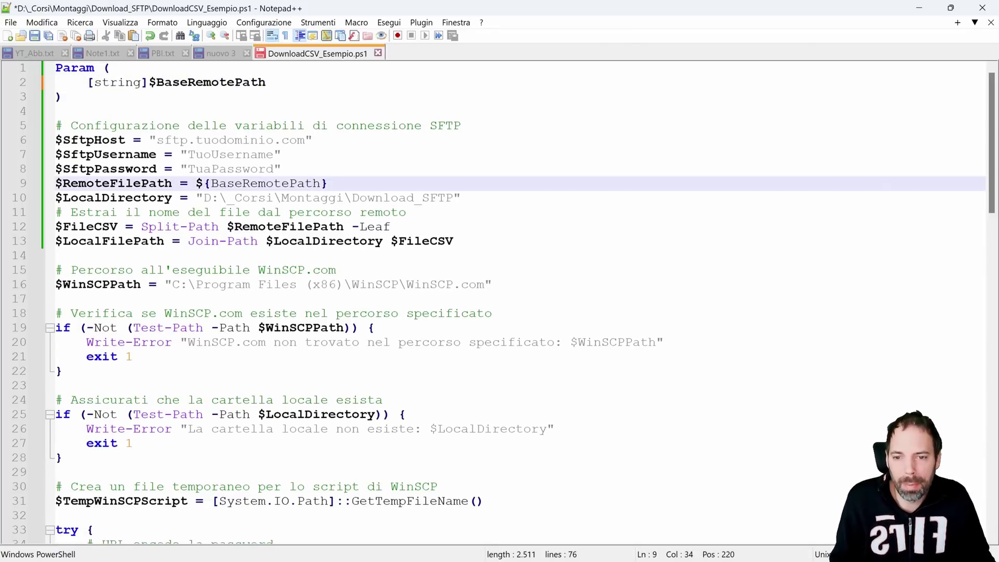
# Highlight the WinSCPPath line and the two existence-check blocks
pyautogui.moveTo(492, 284); pyautogui.dragTo(56, 284)
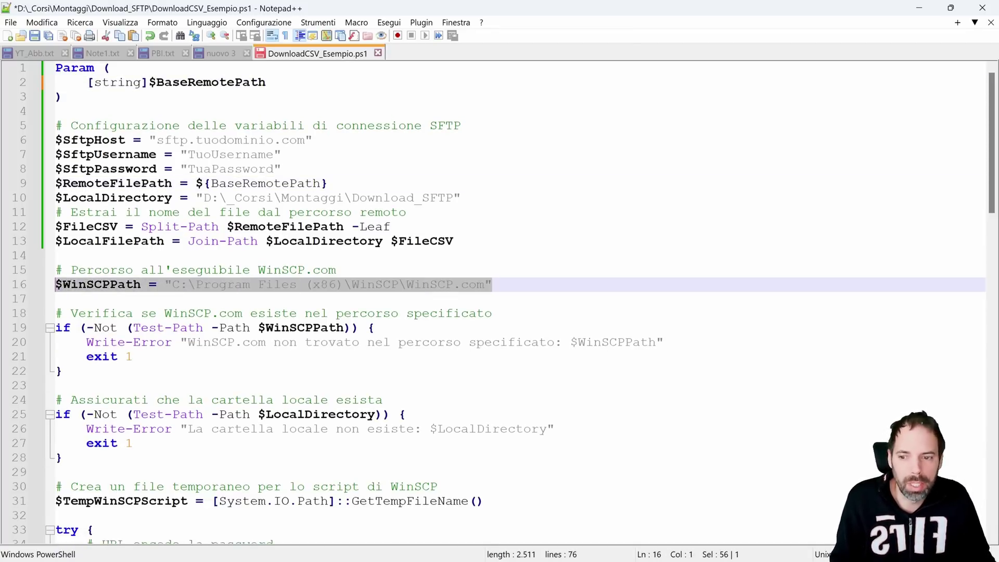
pyautogui.scroll(-3, 499, 302)
pyautogui.moveTo(109, 183); pyautogui.dragTo(57, 342)
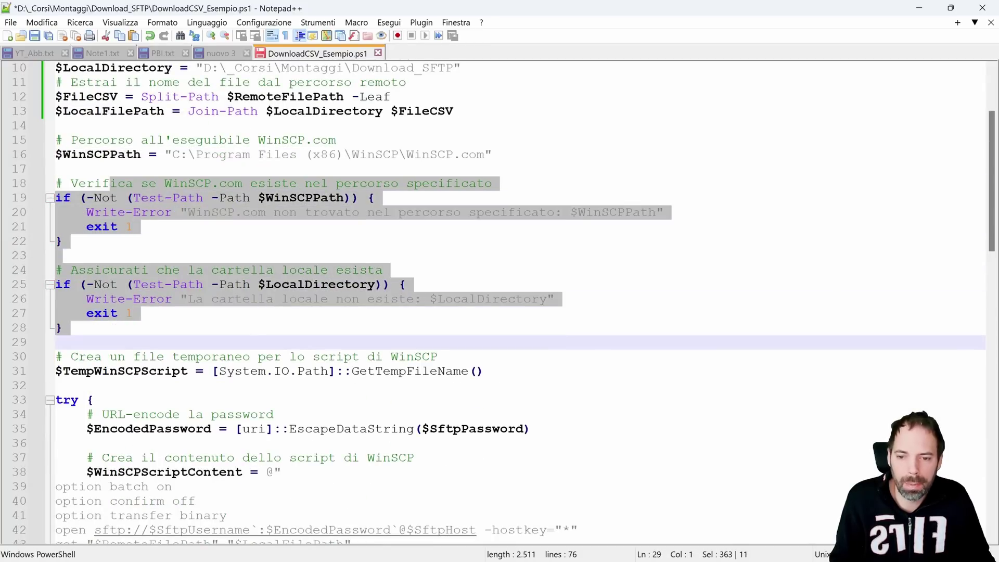
pyautogui.scroll(-4, 251, 321)
pyautogui.scroll(-2, 499, 302)
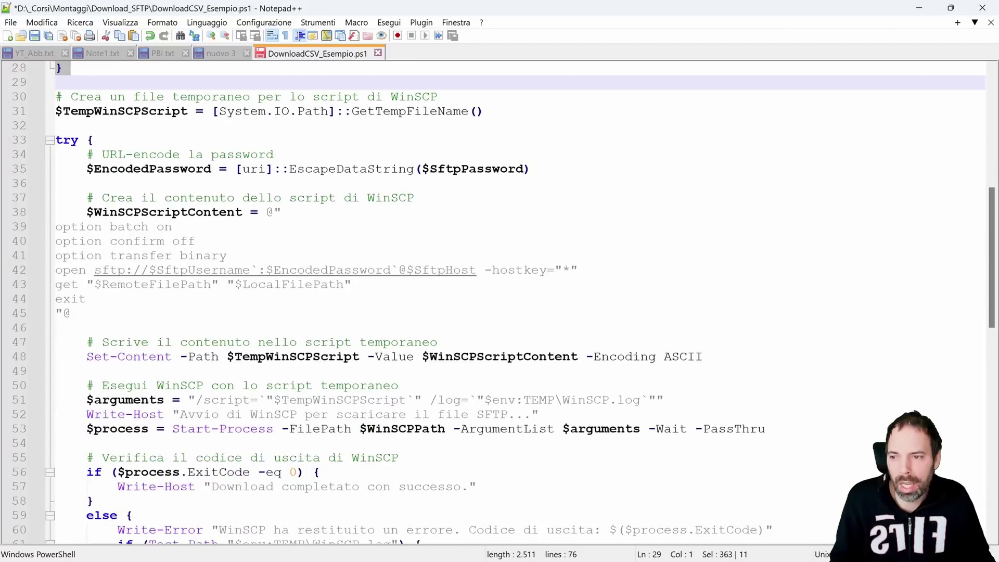
# Go through the try block, catch block and WinSCP log error handling
pyautogui.click(94, 140)
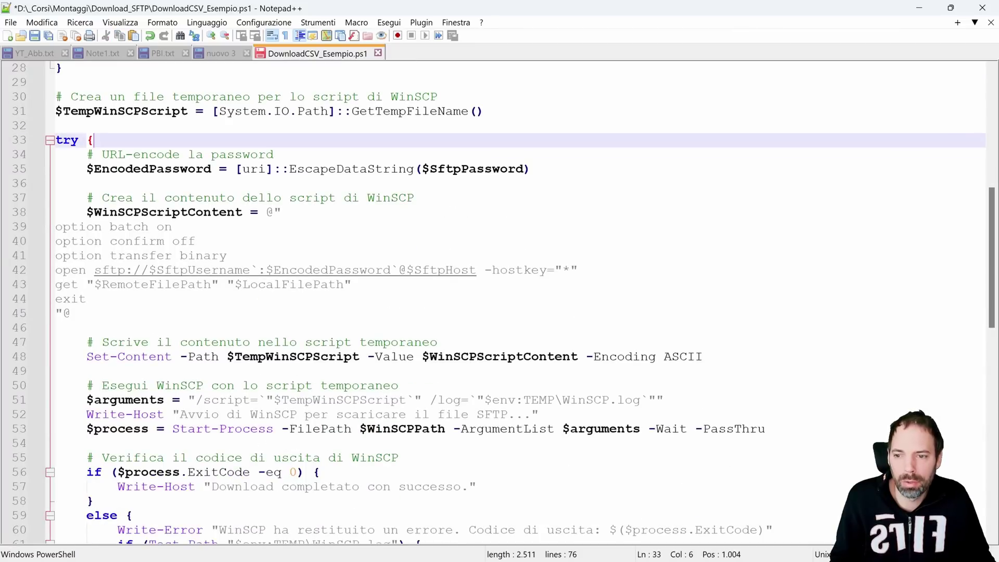
pyautogui.scroll(-2, 499, 302)
pyautogui.scroll(-2, 500, 302)
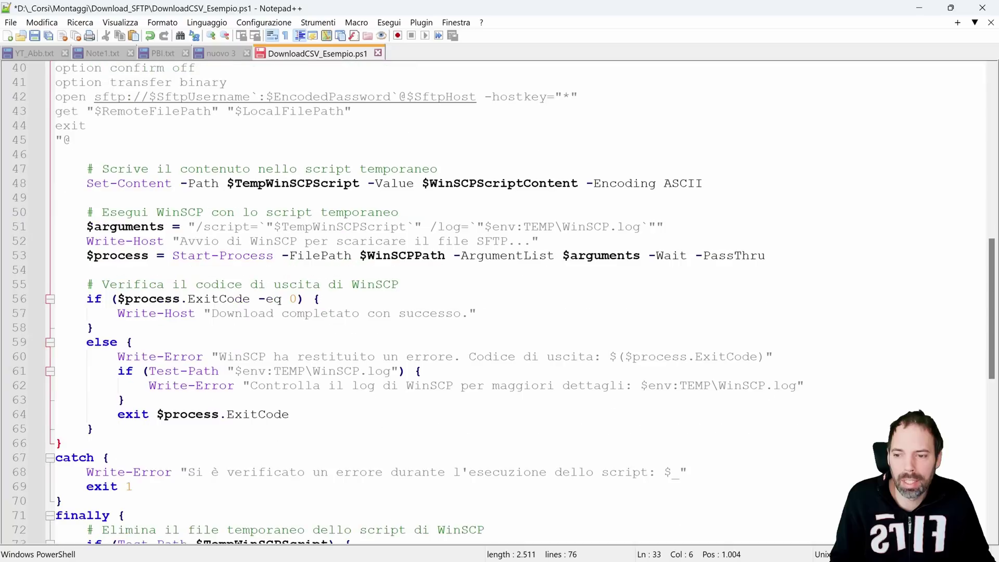
pyautogui.scroll(-1, 500, 302)
pyautogui.scroll(-1, 499, 302)
pyautogui.click(110, 371)
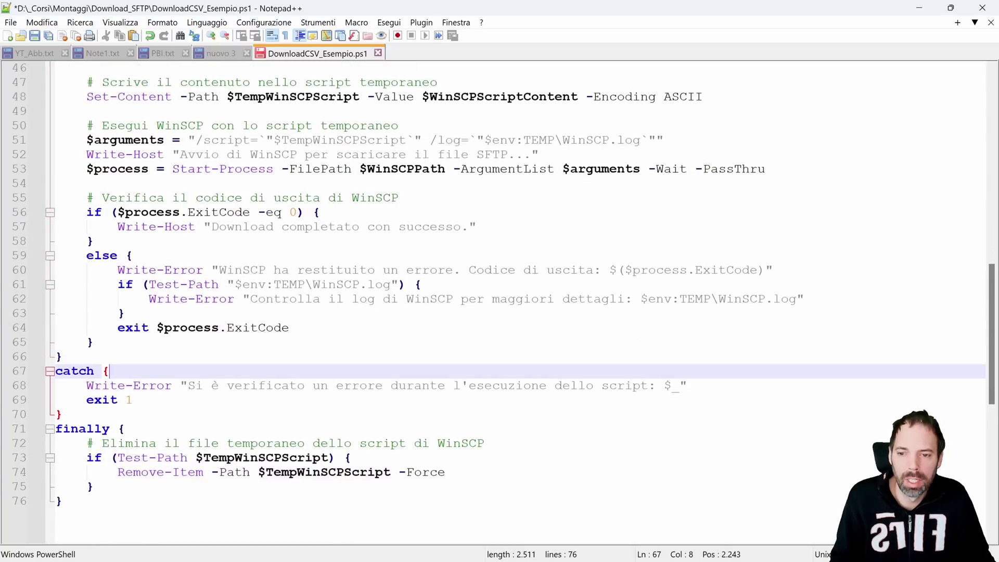
pyautogui.moveTo(811, 299); pyautogui.dragTo(129, 269)
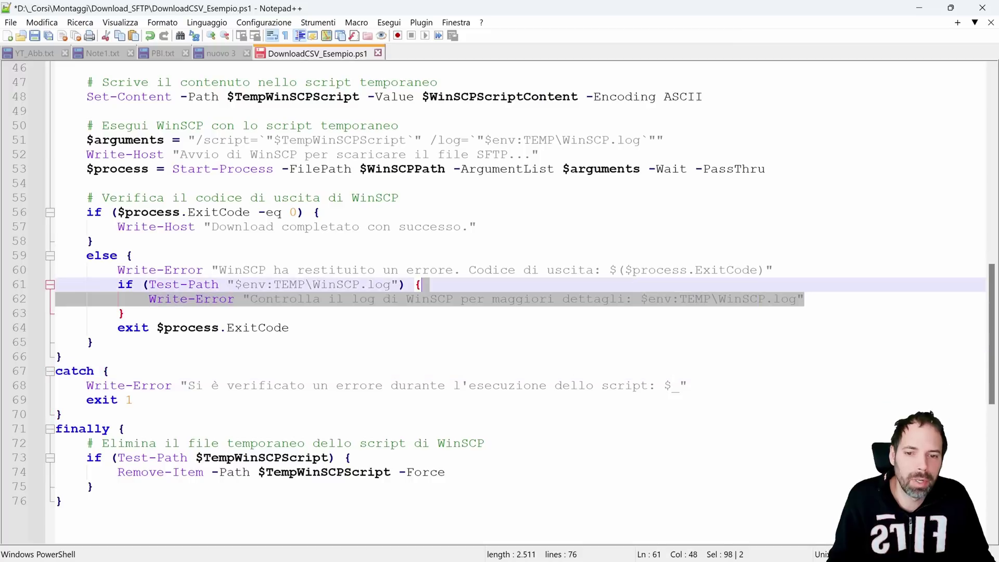
pyautogui.click(133, 256)
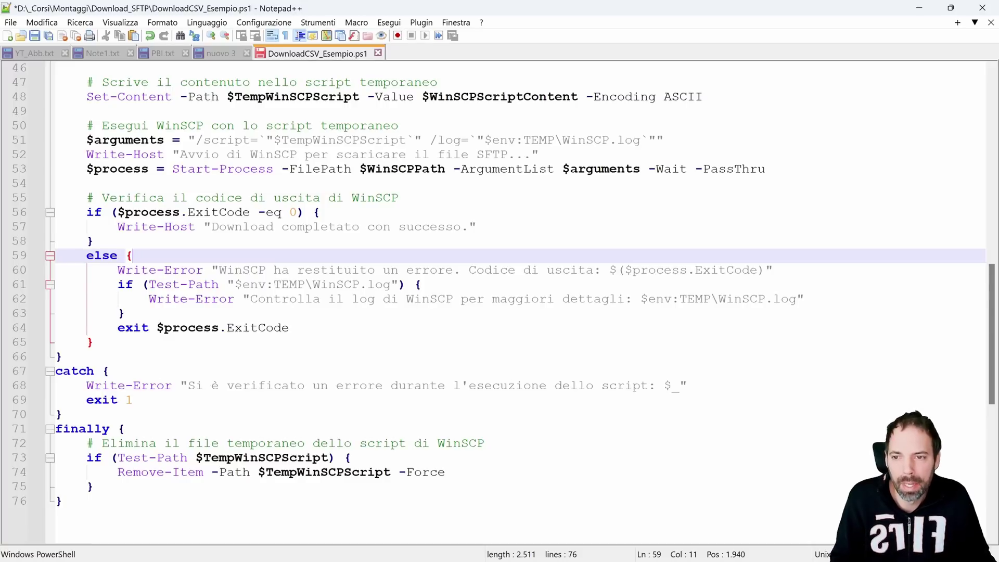
# Return to the SftpHost setting line at the top of the script
pyautogui.scroll(6, 499, 302)
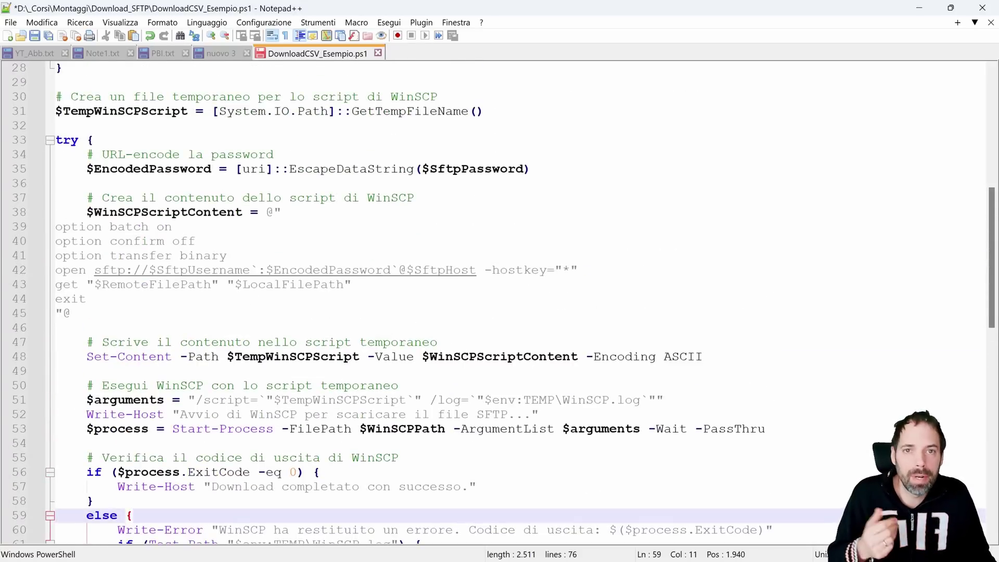
pyautogui.scroll(3, 500, 302)
pyautogui.scroll(2, 499, 302)
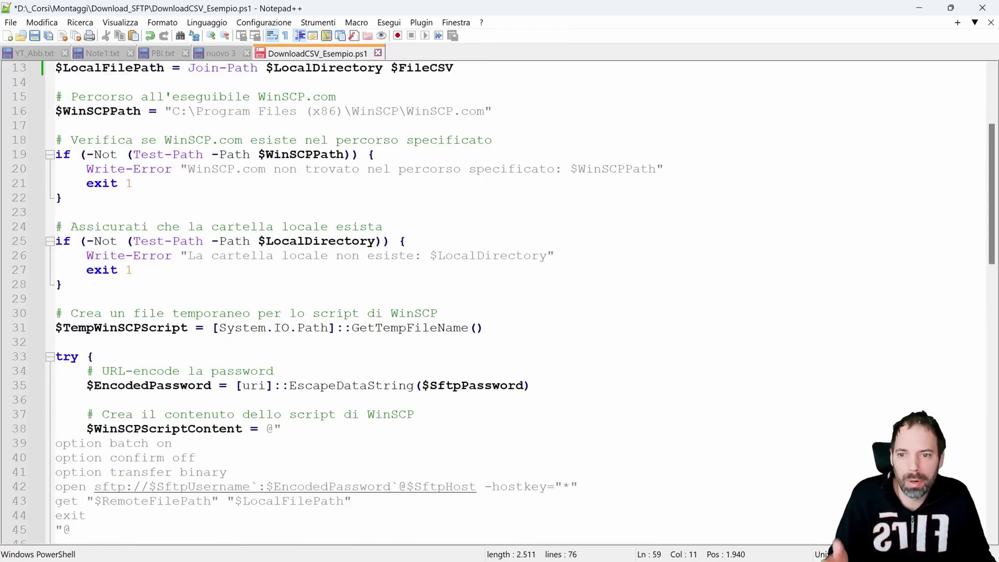
pyautogui.scroll(4, 500, 302)
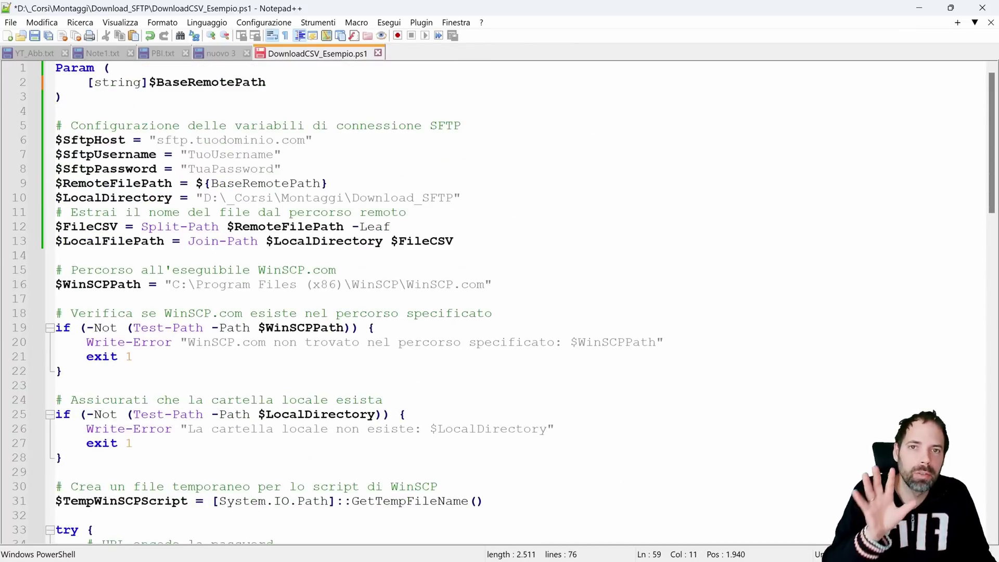
pyautogui.click(312, 140)
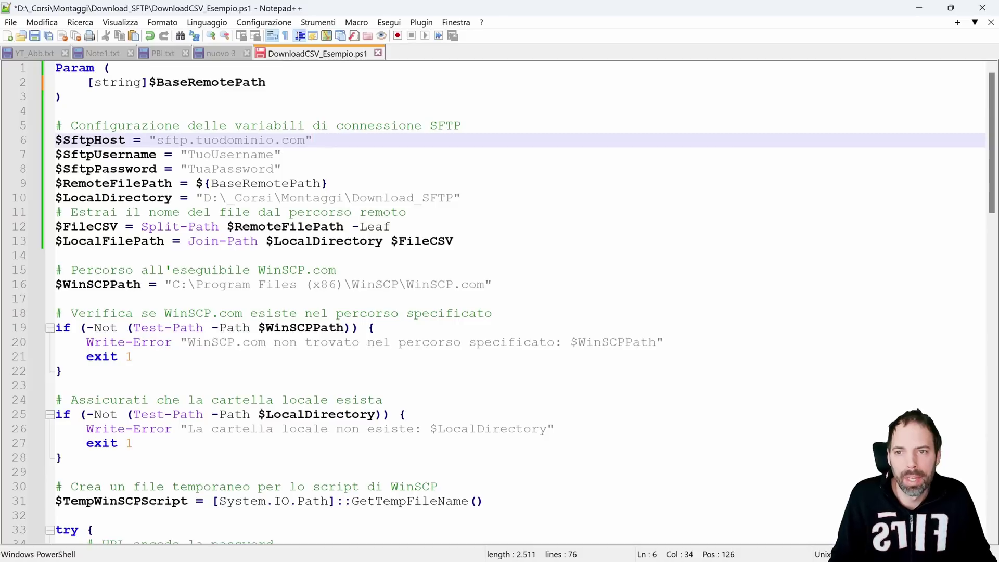
# Minimize Notepad++ and open Download_SFTP.xlsb in Excel
pyautogui.click(917, 10)
pyautogui.click(263, 219)
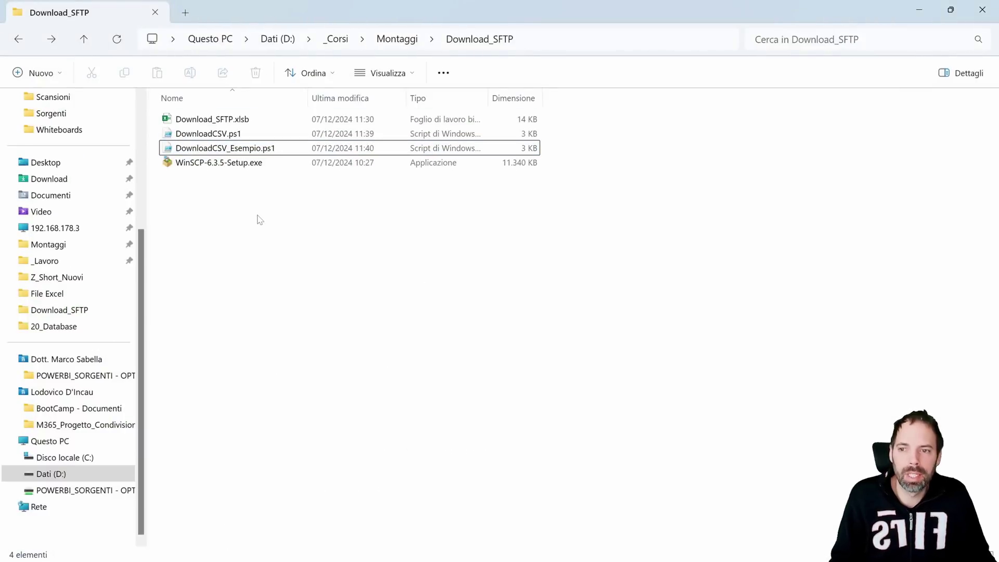
pyautogui.click(232, 121)
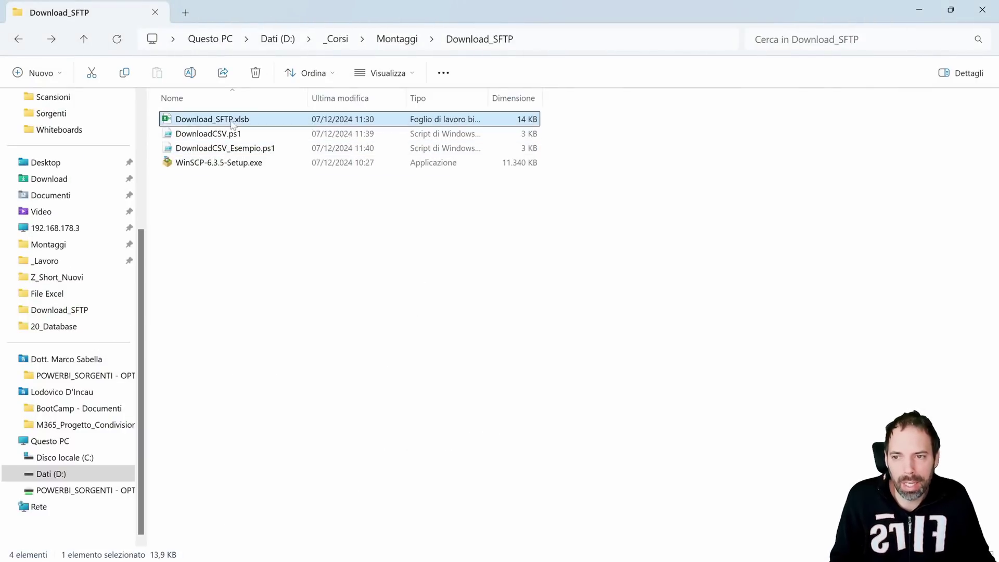
pyautogui.doubleClick(232, 122)
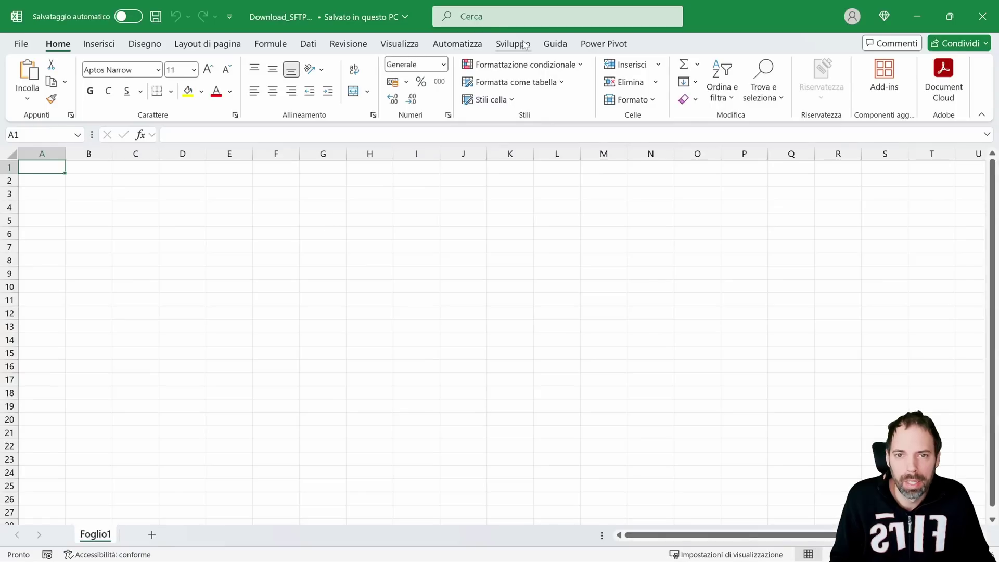
# Open the VBA editor from the Sviluppo tab and place the caret inside EseguiScriptPowerShell
pyautogui.click(512, 44)
pyautogui.click(26, 91)
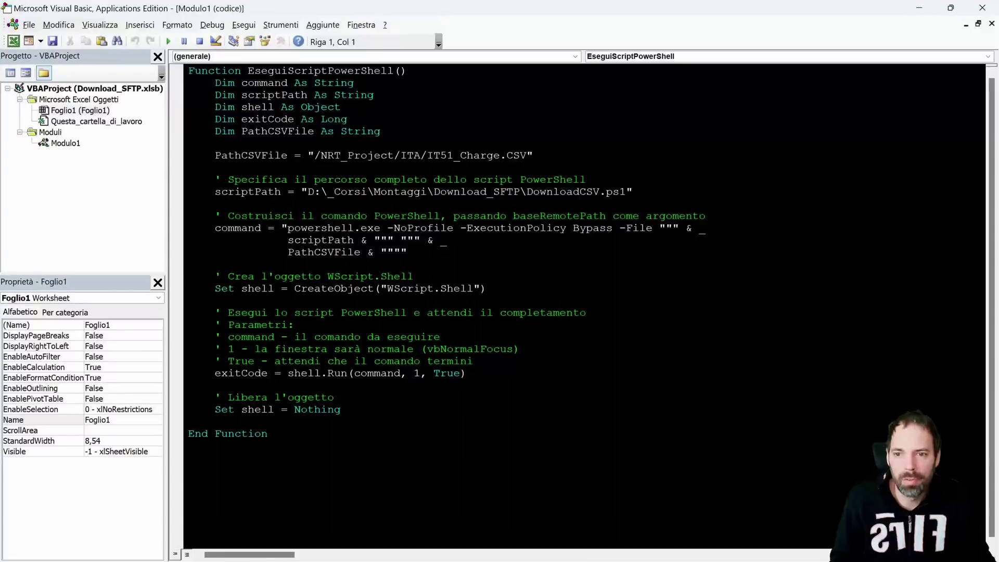
pyautogui.click(214, 167)
# Arrange the editor beside Download_SFTP, then run the macro with F5 to download IT51_Charge.CSV
pyautogui.doubleClick(472, 18)
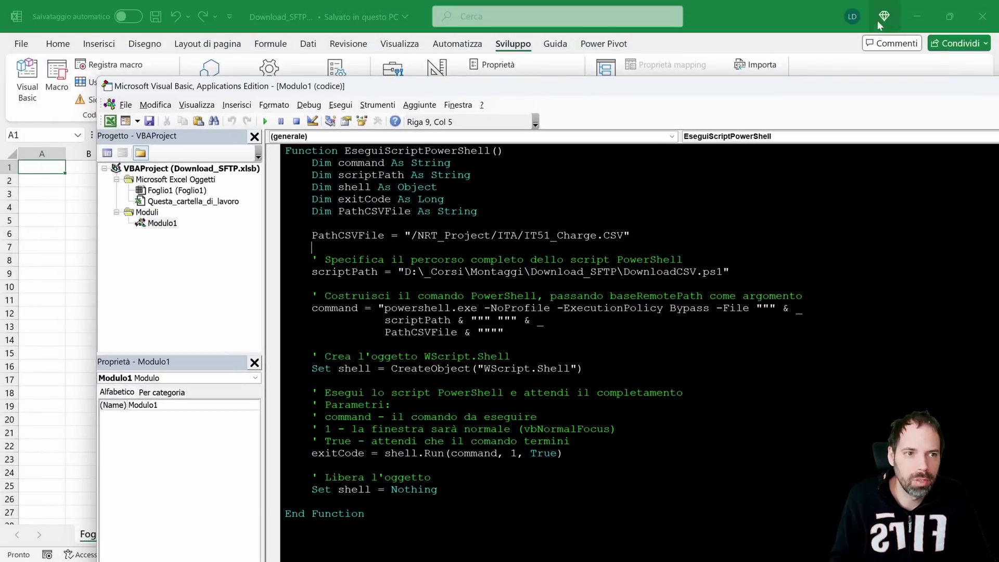
pyautogui.click(877, 20)
pyautogui.click(918, 8)
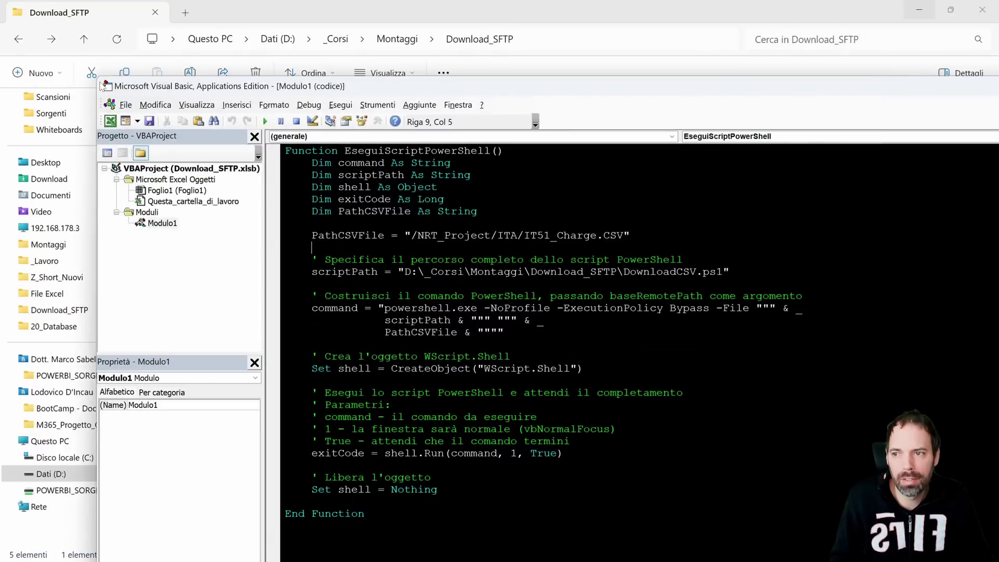
pyautogui.moveTo(156, 85)
pyautogui.mouseDown()
pyautogui.moveTo(570, 233)
pyautogui.moveTo(336, 45)
pyautogui.mouseUp()
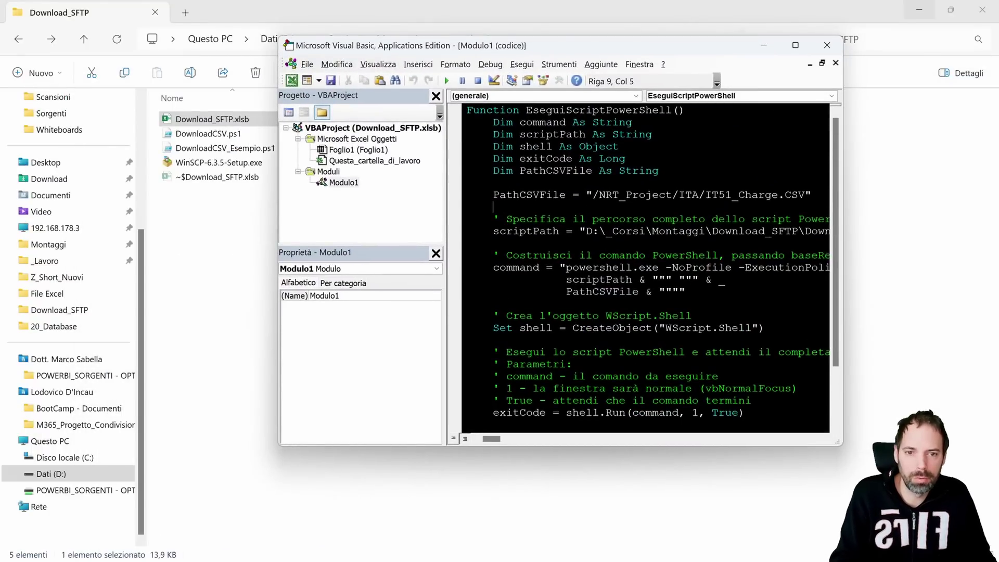
pyautogui.press('F5')
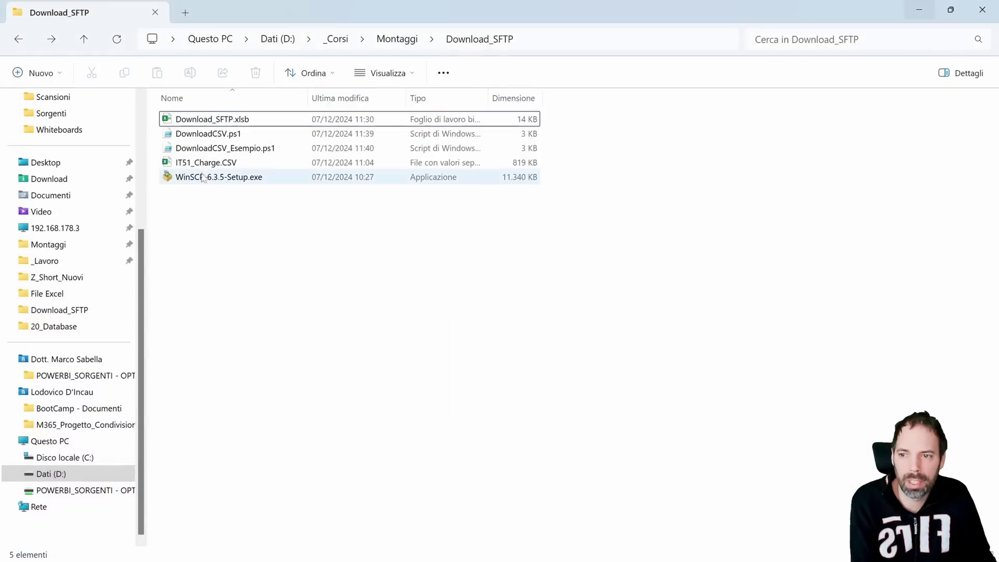
pyautogui.click(206, 162)
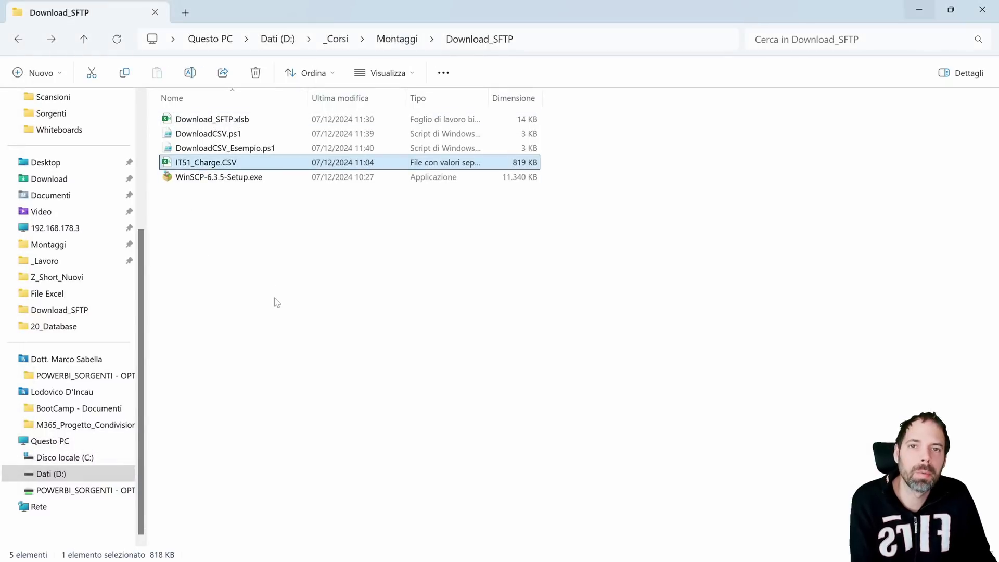